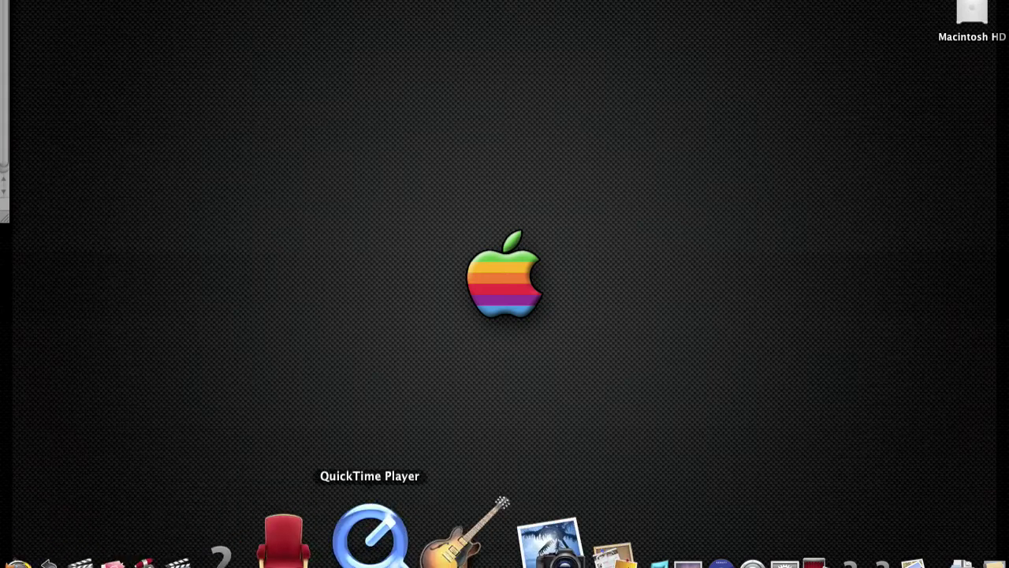
Enter the Megaupload verification code for CandyBar 3.1.2.zip and submit it to start the free-download countdown.
key(F11)
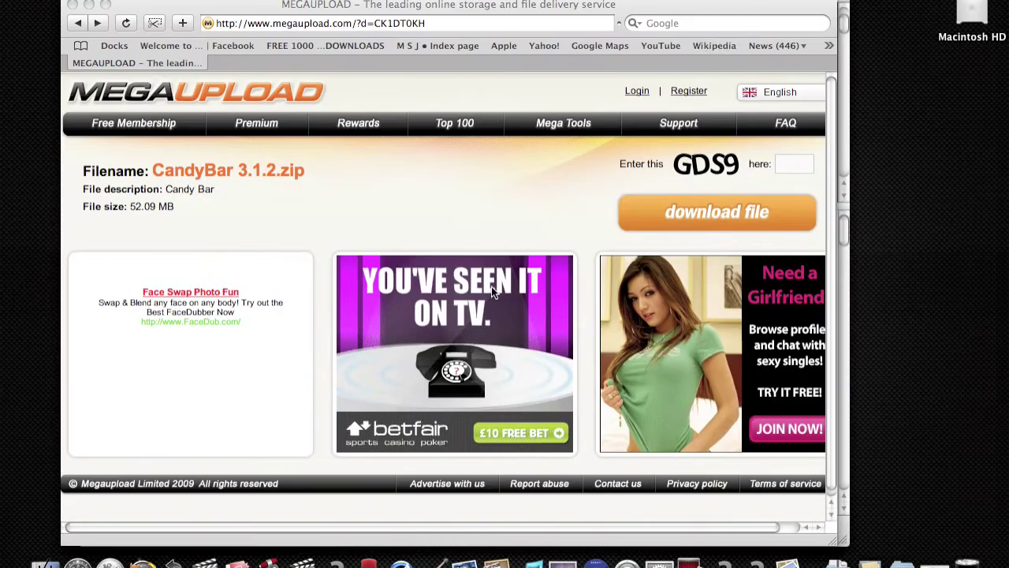
click(785, 166)
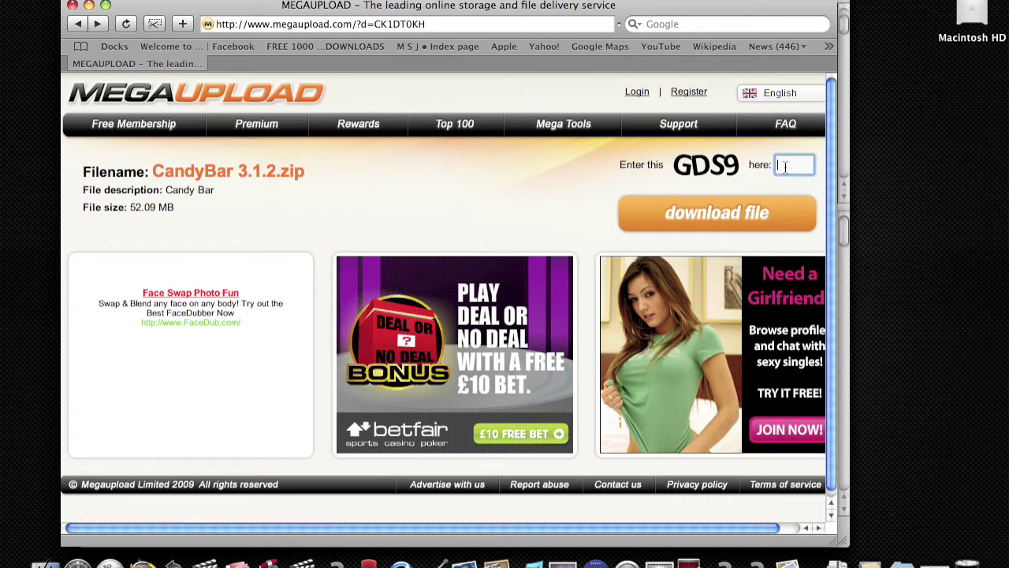
text(gds9)
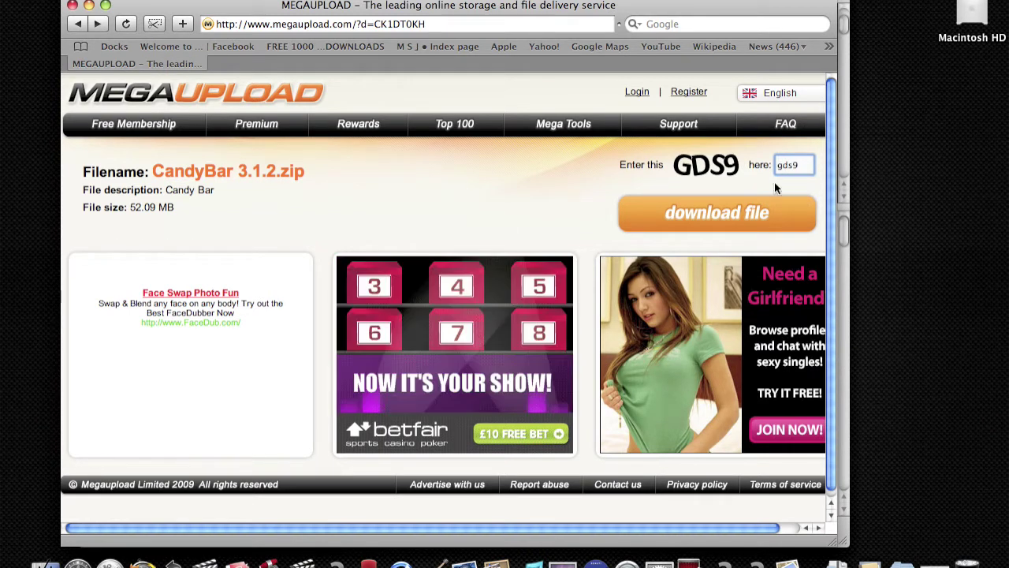
click(765, 211)
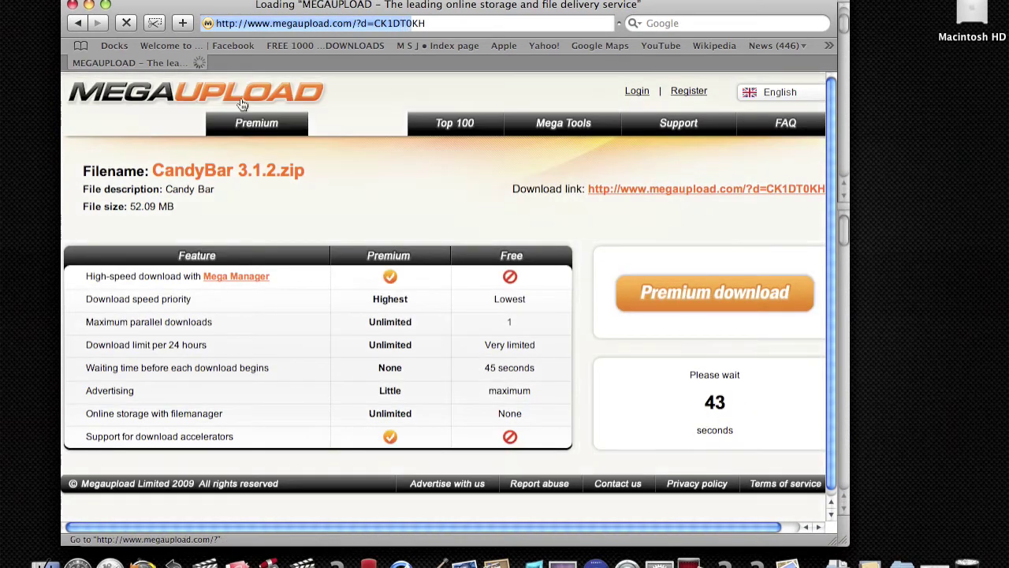
Close Safari, minimize CandyBar and open a Finder window on the home folder.
click(71, 6)
click(101, 2)
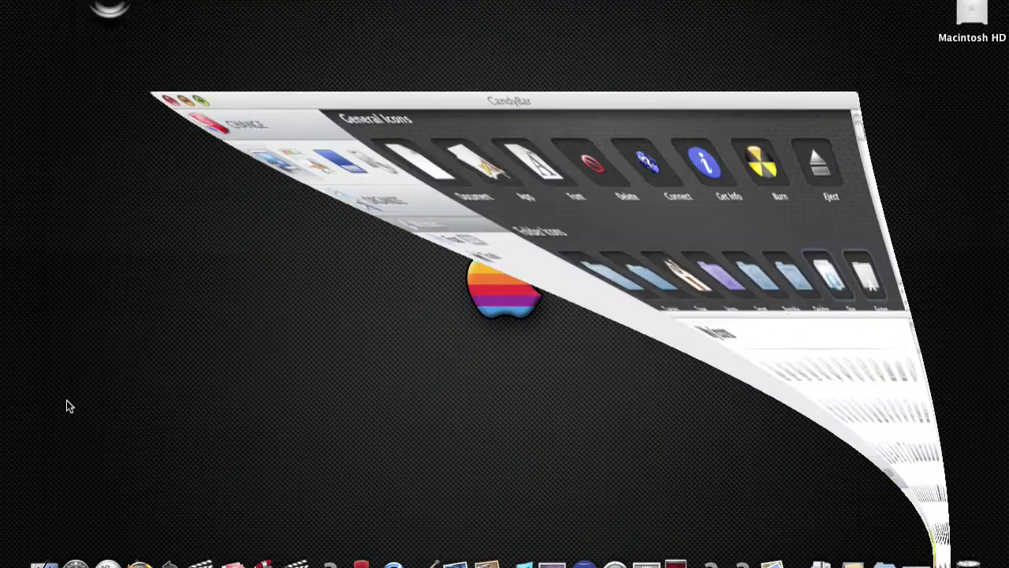
click(45, 547)
scroll(290, 168, down, 2)
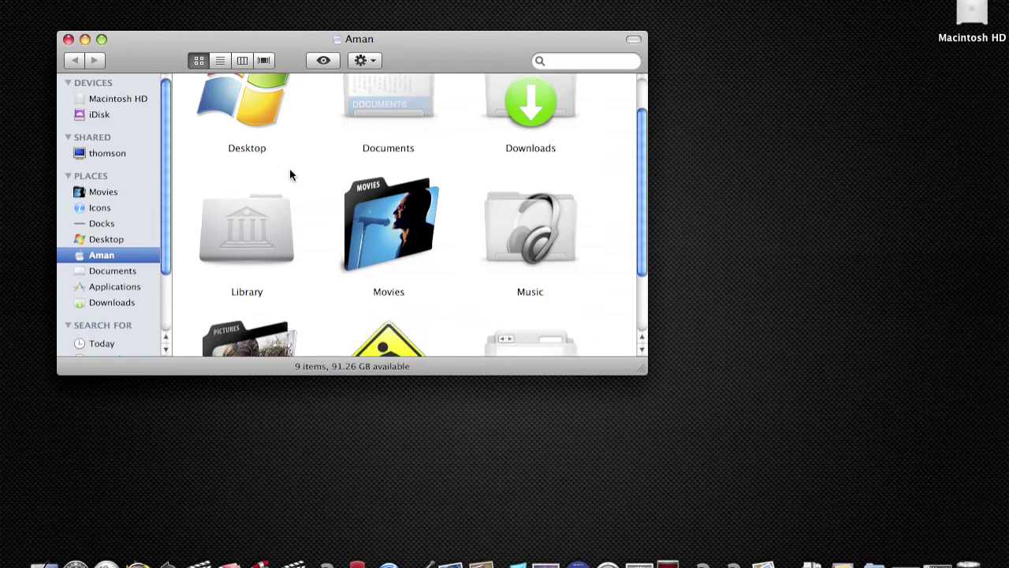
scroll(289, 168, down, 3)
scroll(290, 168, up, 5)
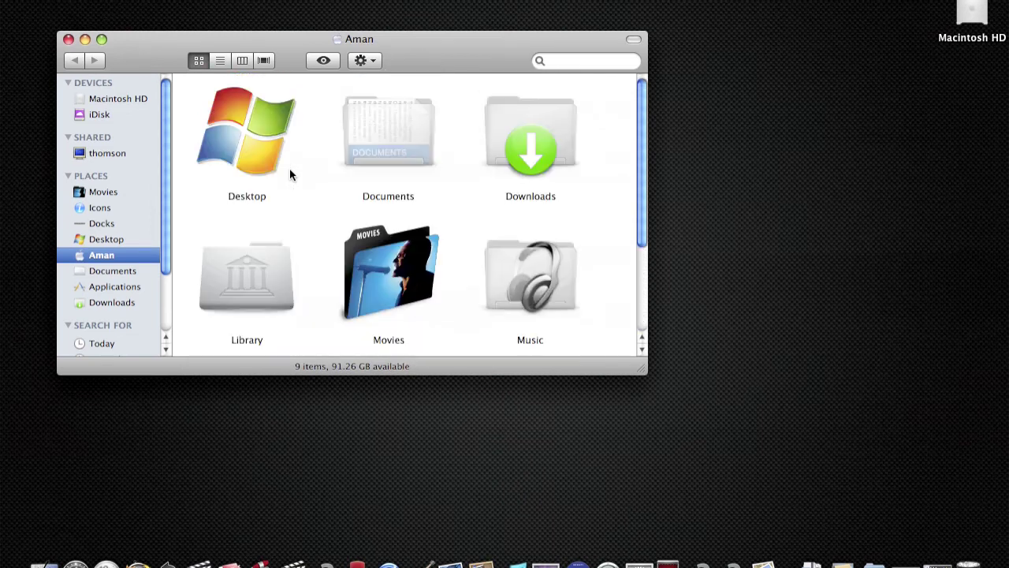
Search Downloads for 'candy' and open the CandyBar 3.1.2 folder.
click(108, 303)
click(587, 63)
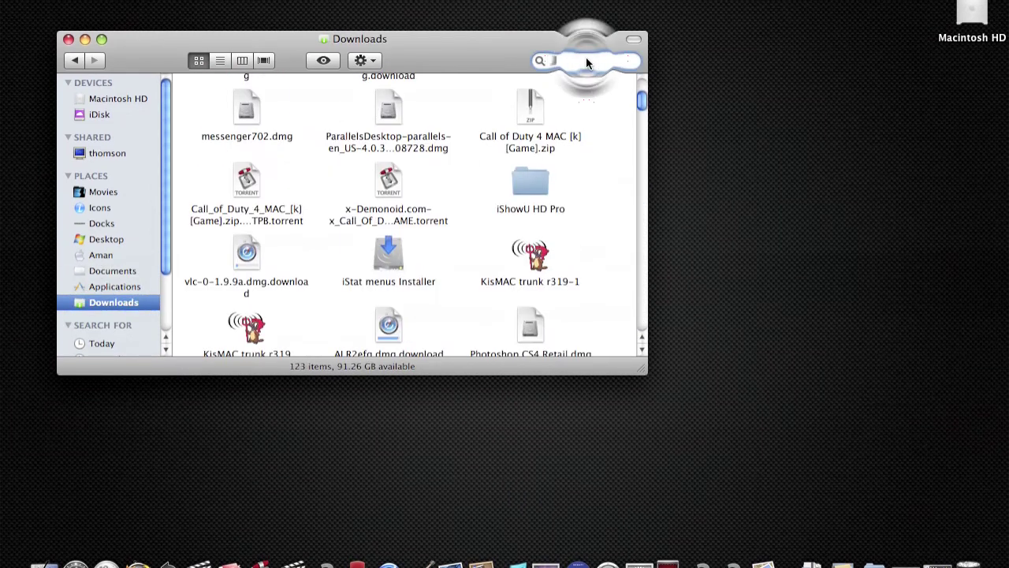
text(candy)
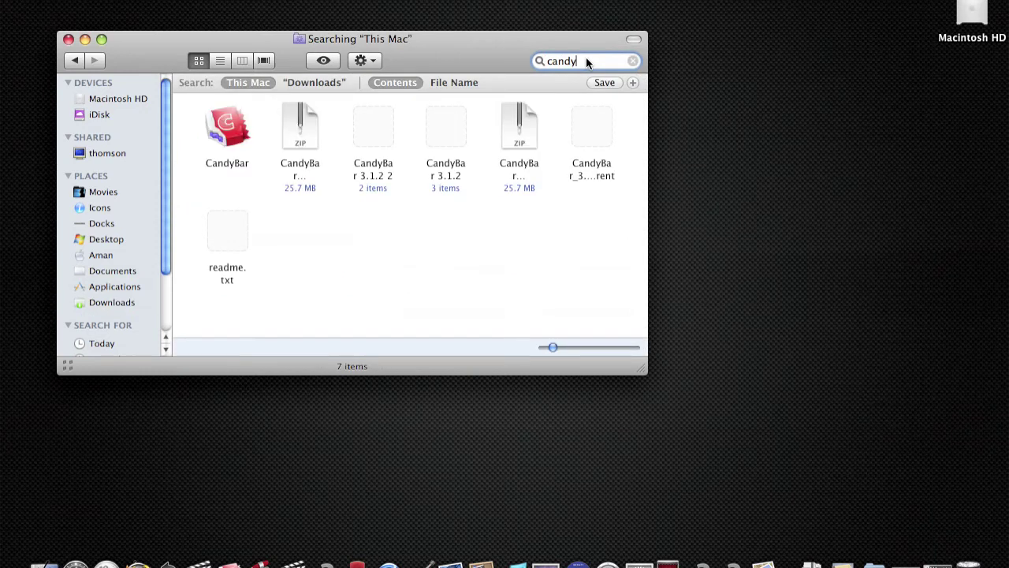
double_click(381, 143)
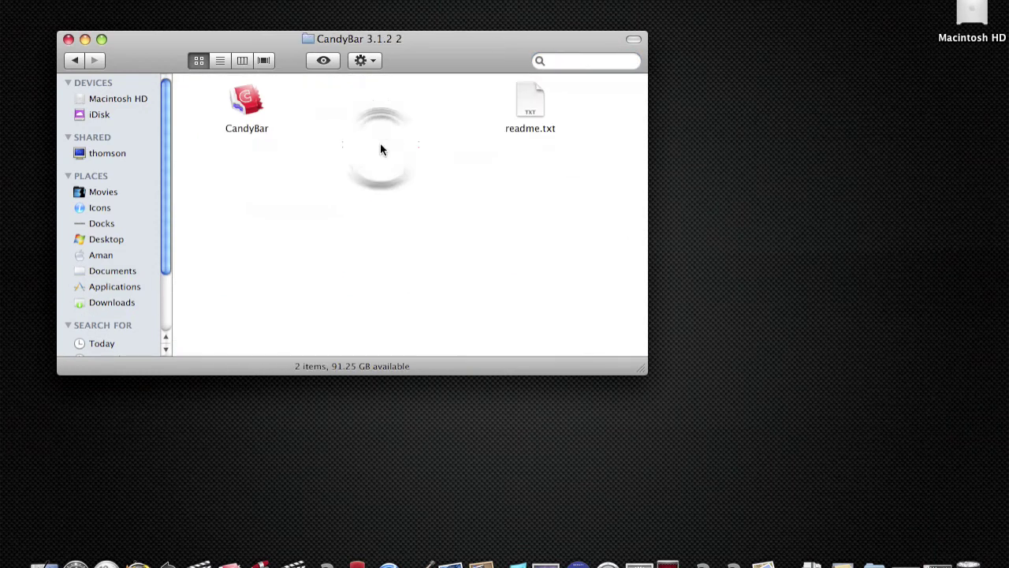
click(75, 62)
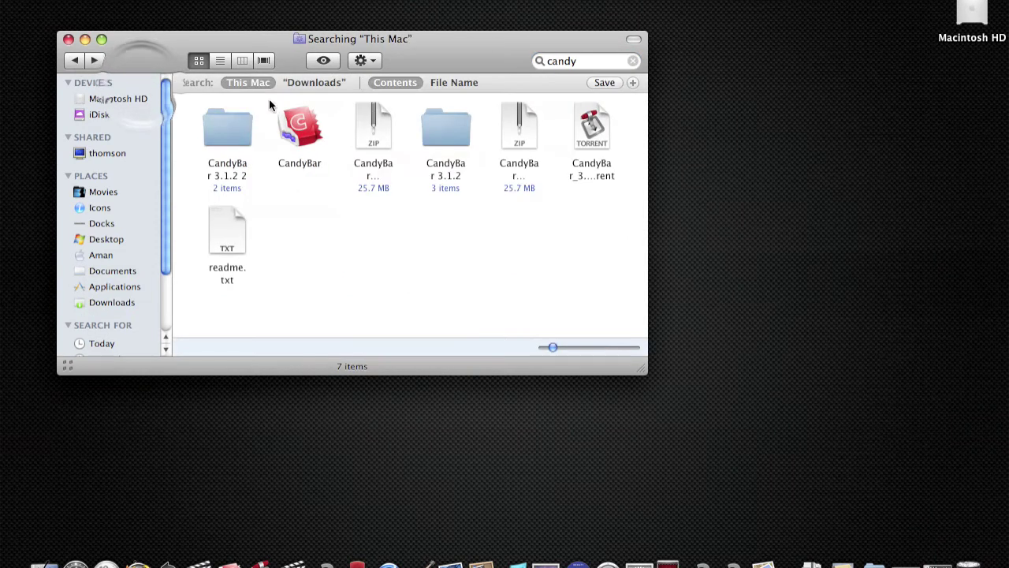
double_click(445, 139)
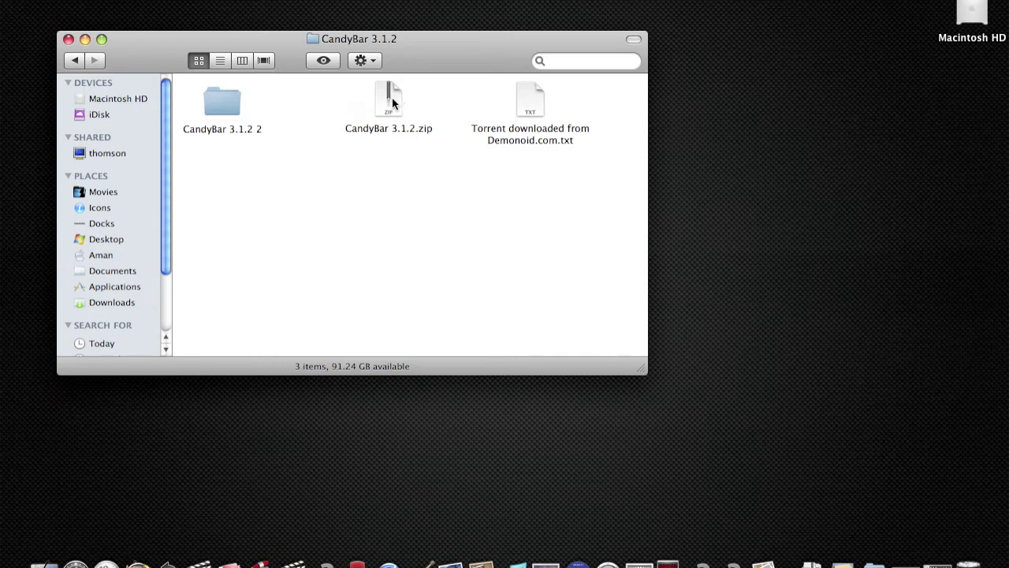
Unarchive CandyBar 3.1.2.zip, open the extracted CandyBar 3.1.2 folder and open readme.txt.
right_click(392, 97)
click(404, 103)
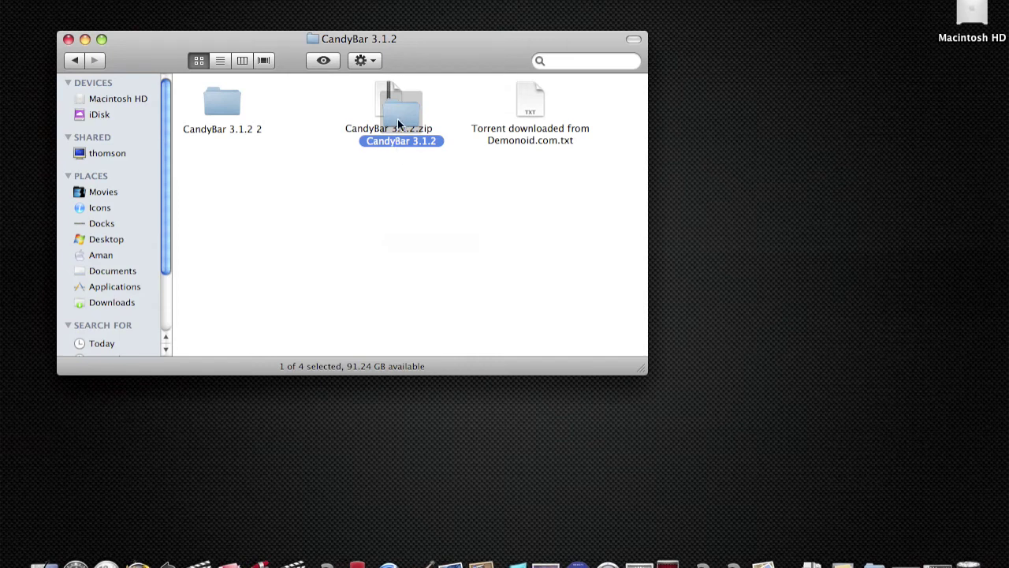
double_click(398, 119)
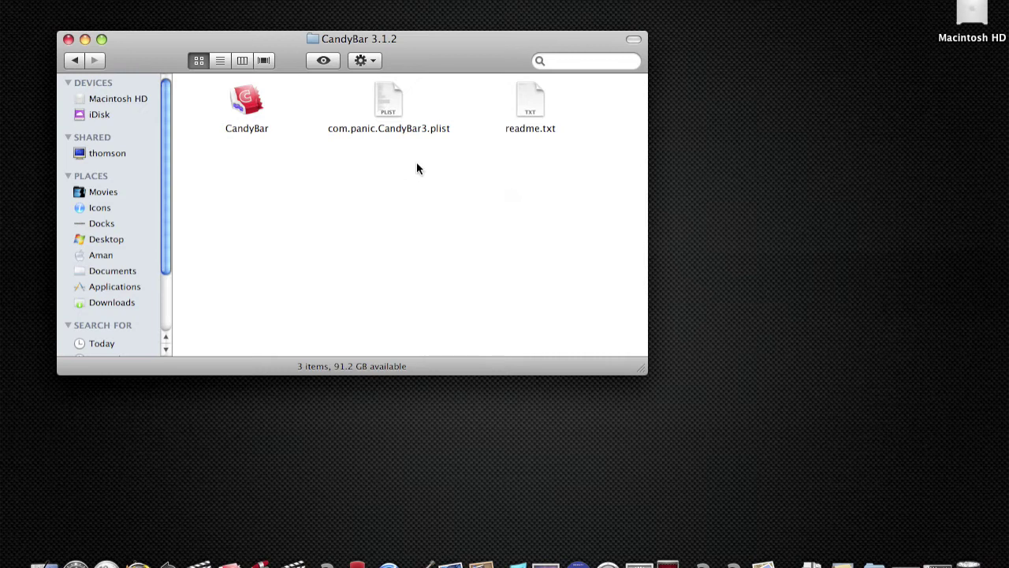
double_click(523, 110)
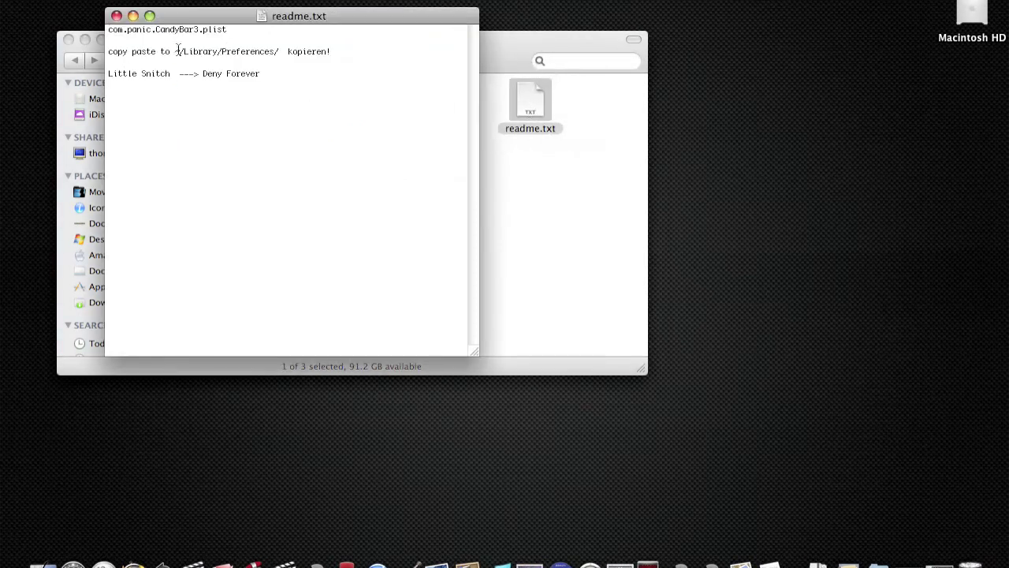
Close the readme and open a new Finder window on the home folder.
click(116, 16)
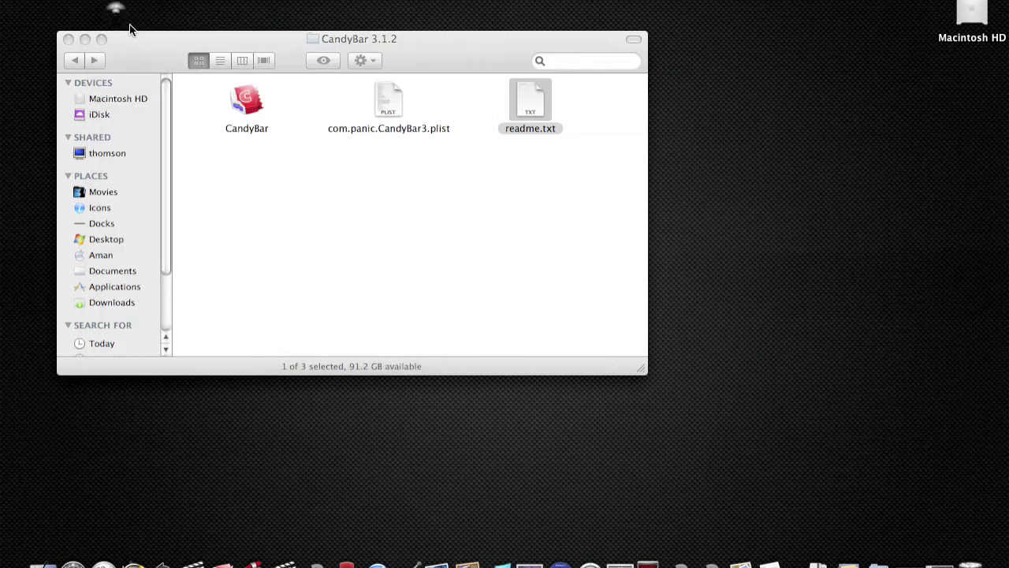
click(130, 2)
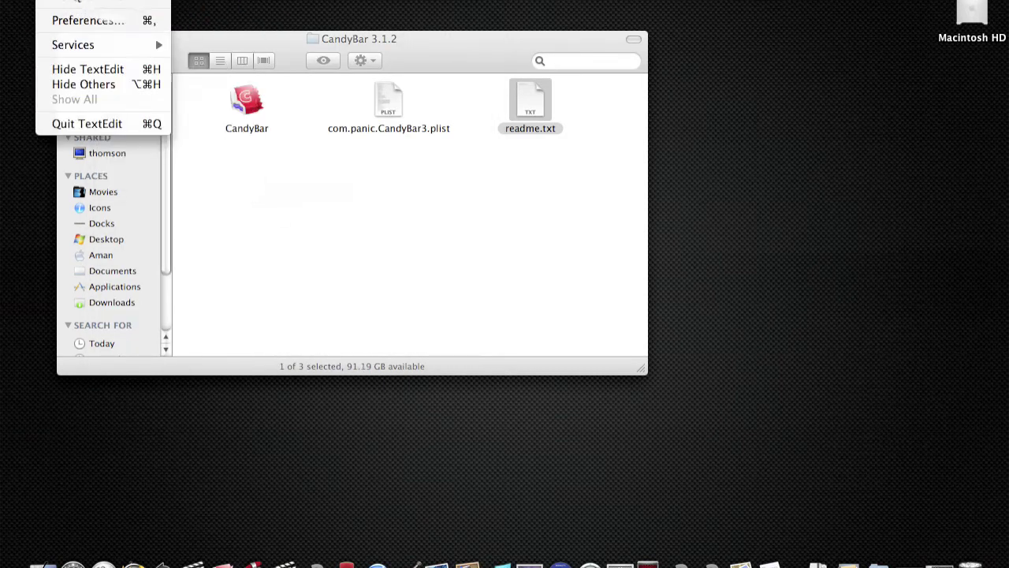
click(328, 261)
click(128, 4)
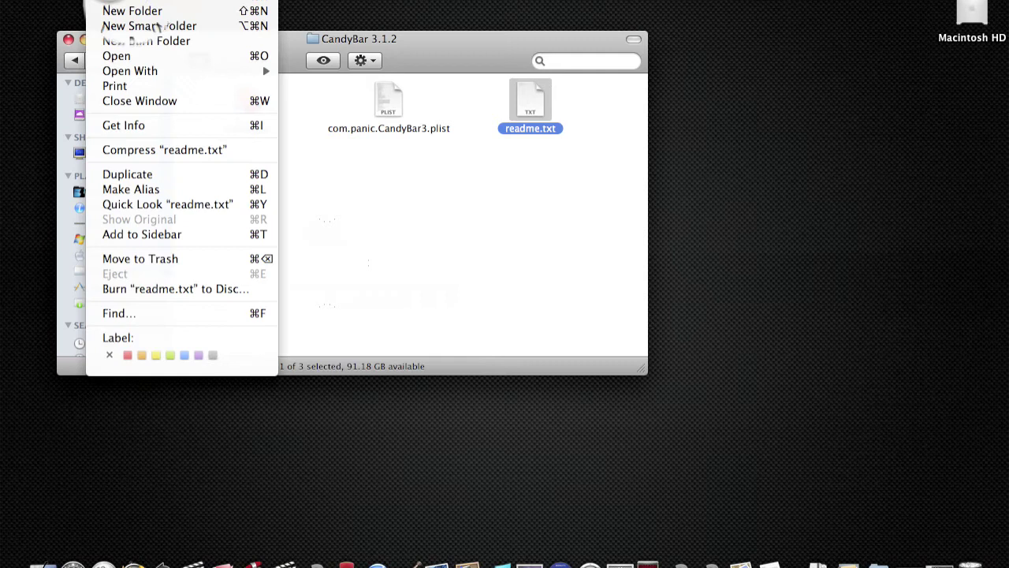
click(118, 0)
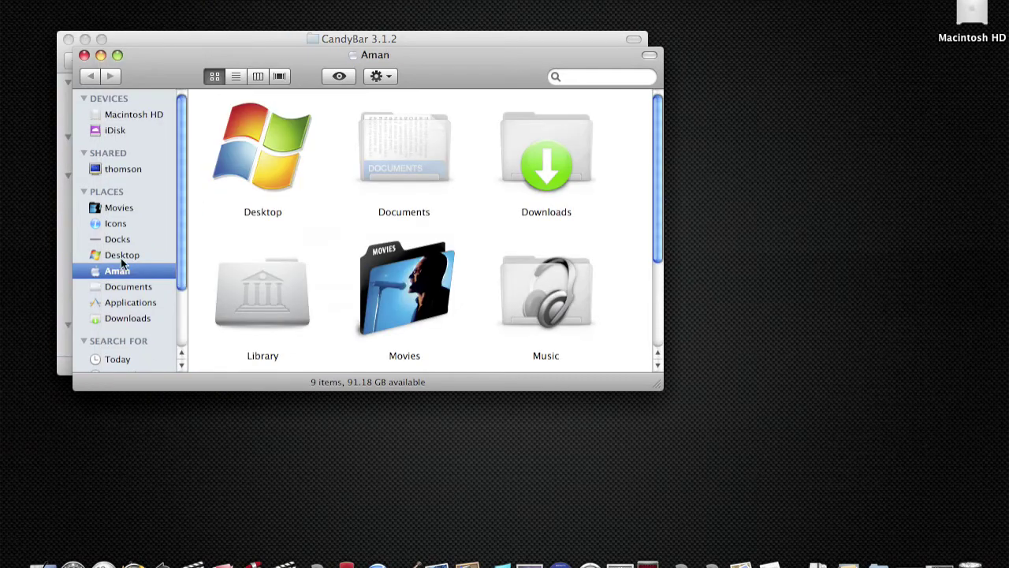
scroll(354, 252, down, 3)
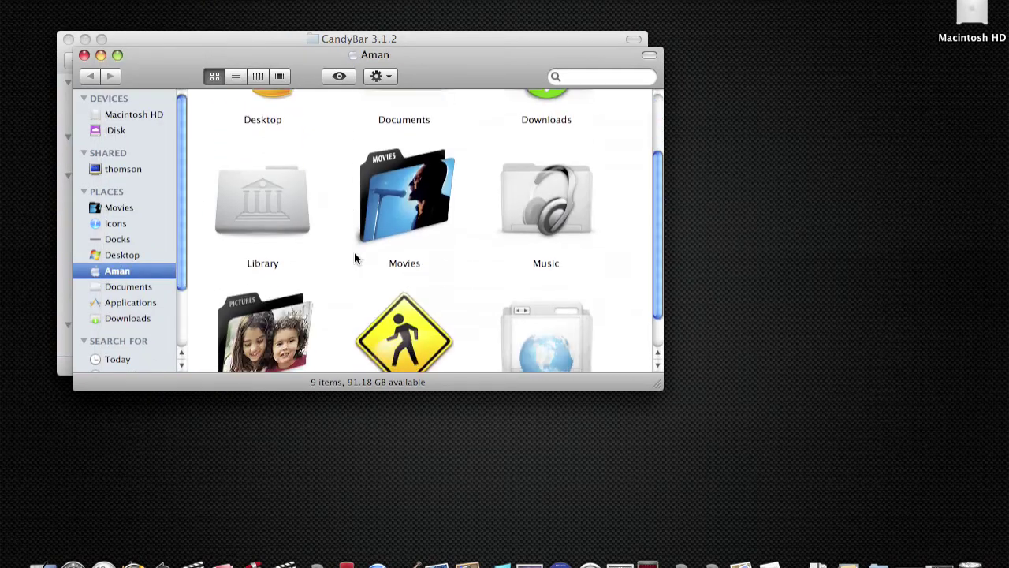
scroll(355, 258, up, 3)
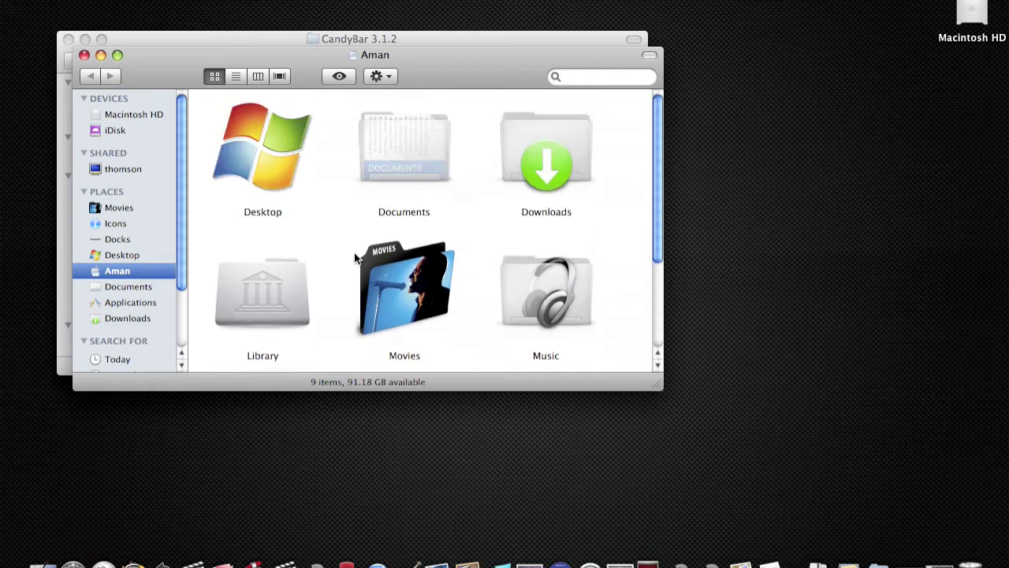
scroll(354, 257, down, 3)
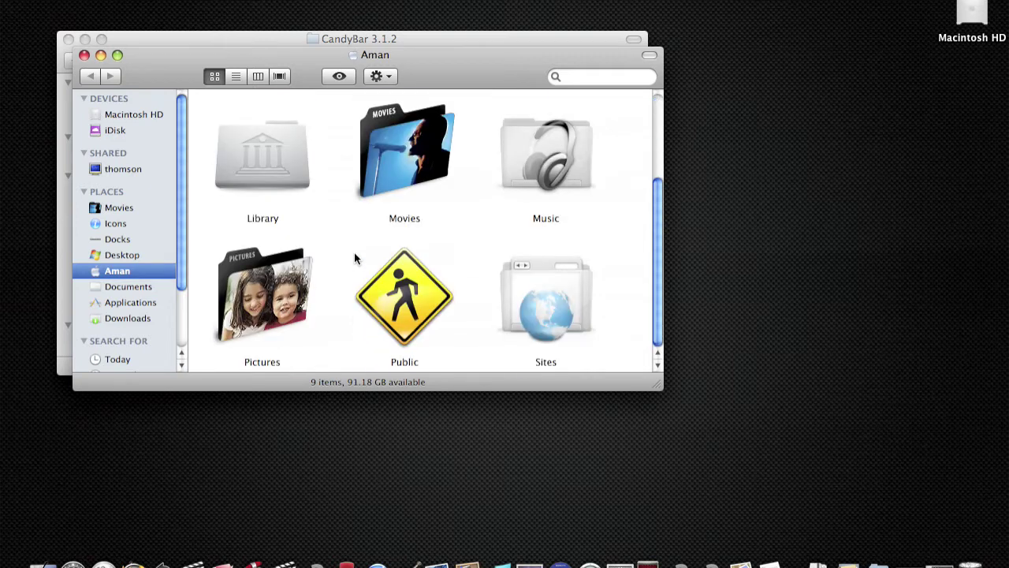
Reopen readme.txt from the CandyBar 3.1.2 window, then switch to the Aman home folder window.
key(F9)
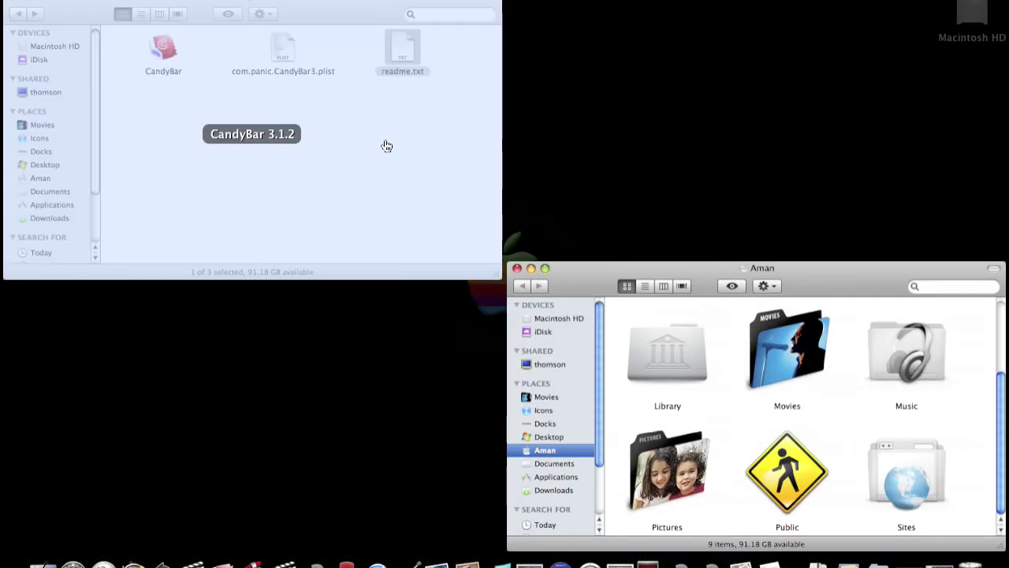
click(386, 146)
key(super+o)
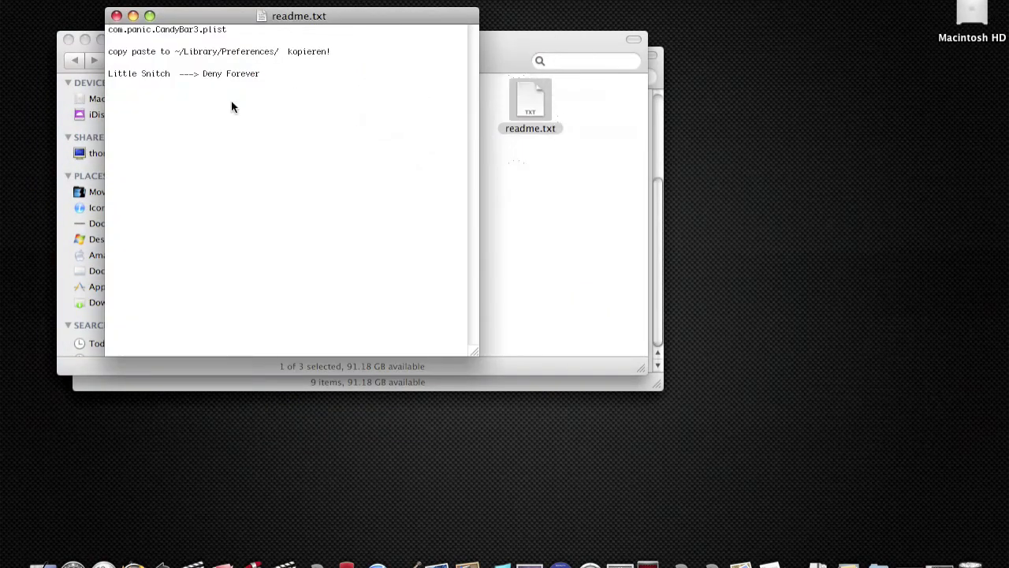
key(F9)
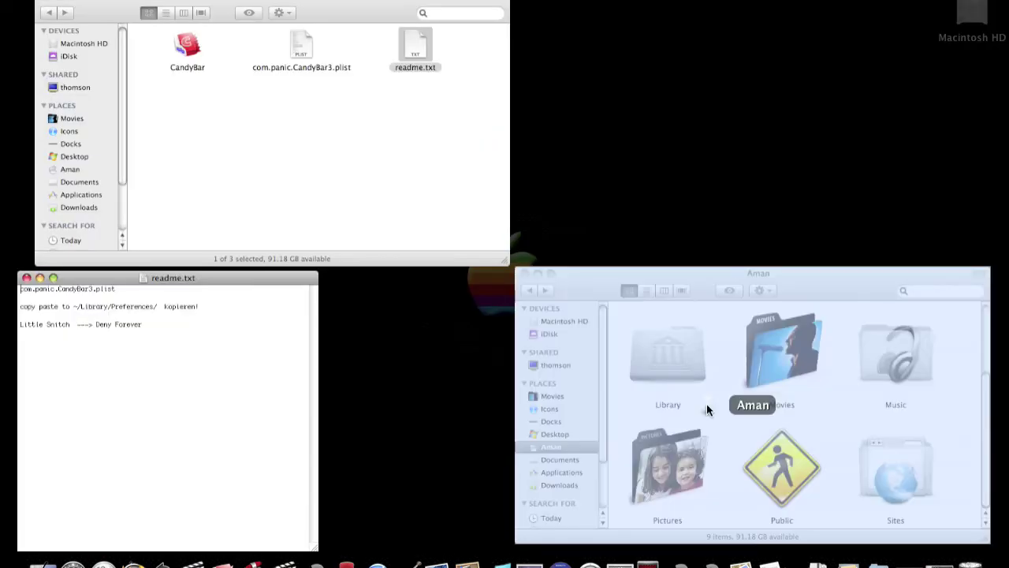
click(707, 404)
Open the Preferences folder inside the home Library.
double_click(307, 159)
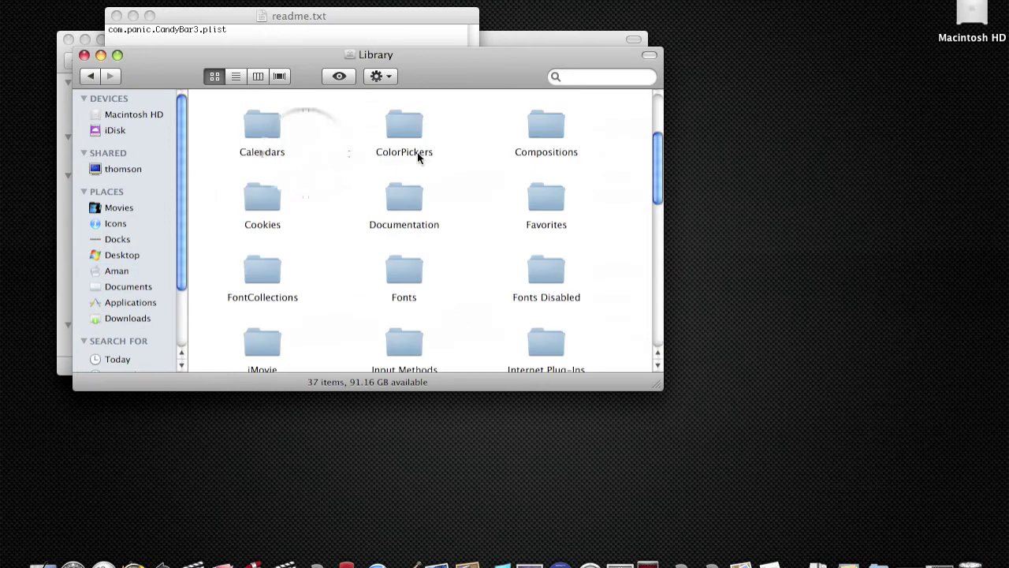
scroll(422, 156, down, 10)
scroll(422, 156, up, 3)
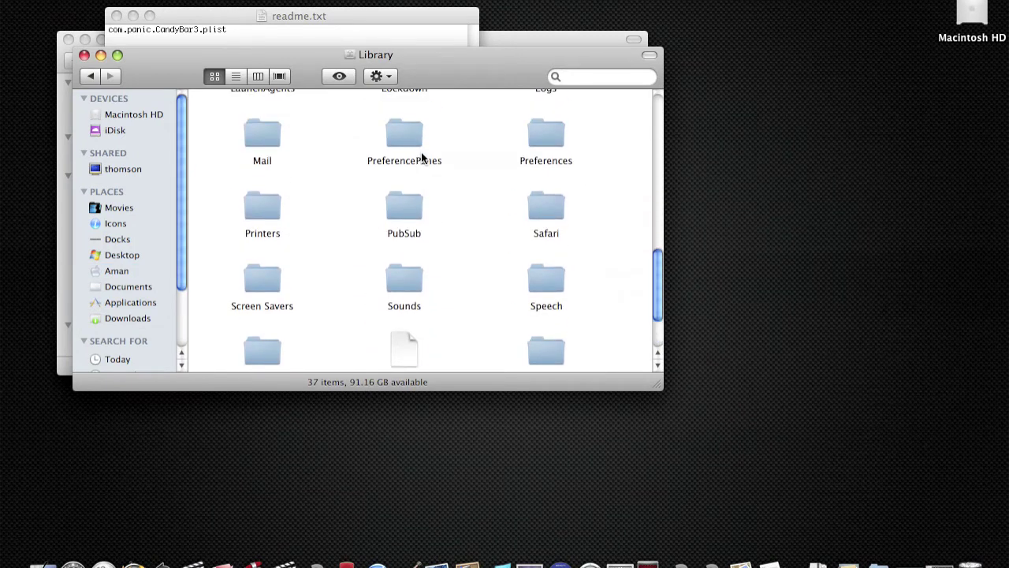
double_click(544, 161)
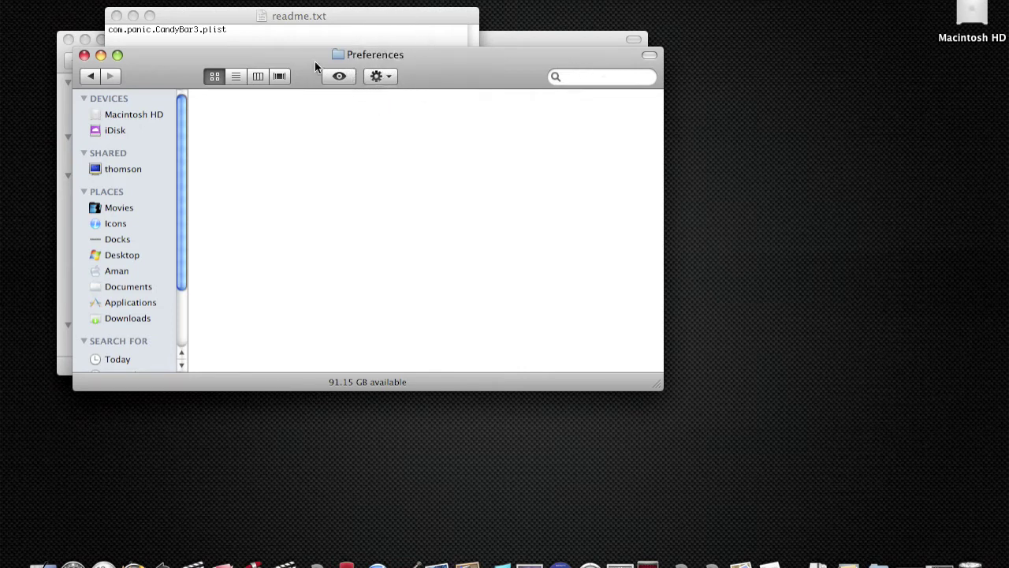
Close the readme and copy com.panic.CandyBar3.plist into the Preferences folder.
click(302, 31)
click(116, 17)
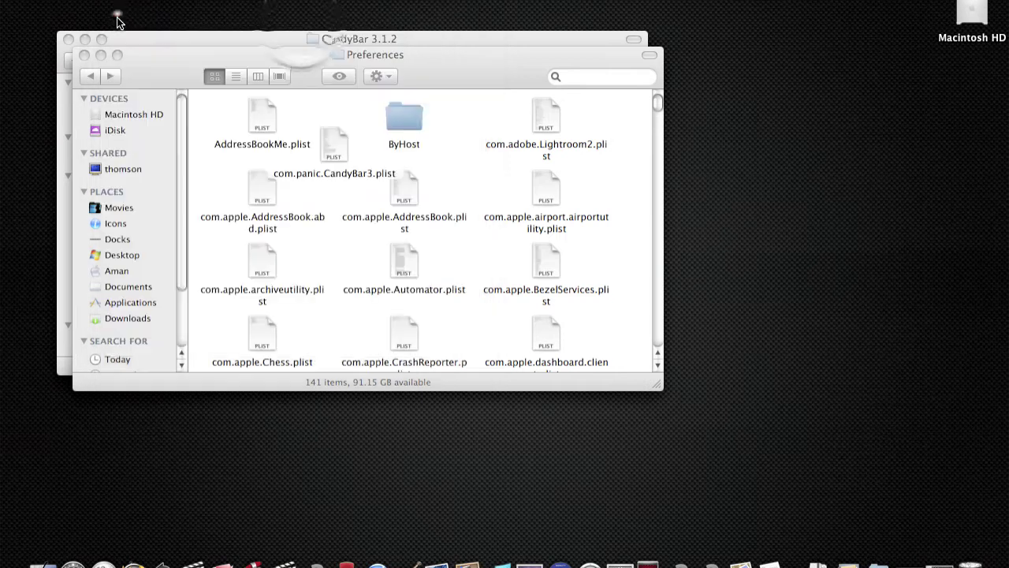
drag(183, 54, 415, 190)
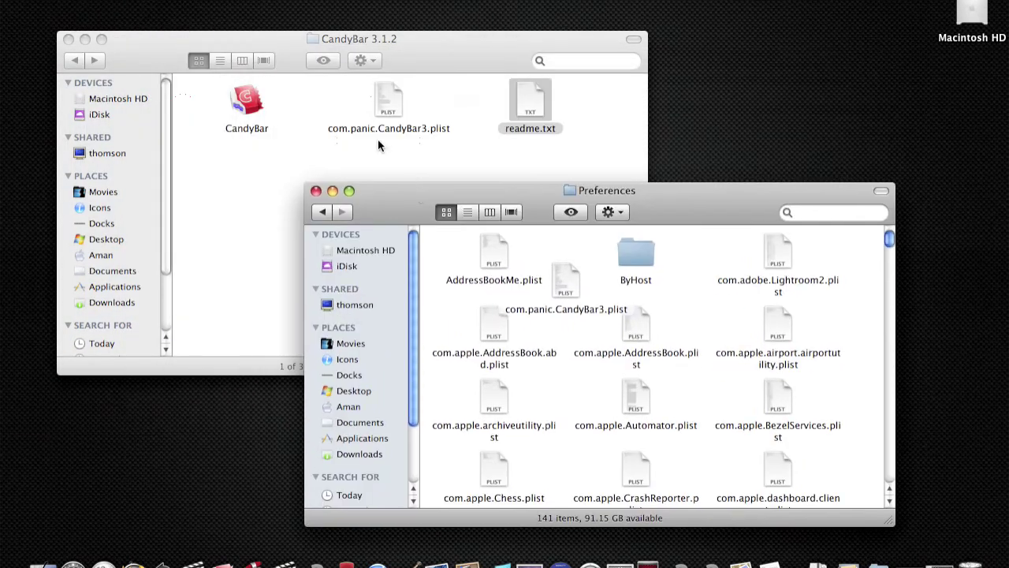
mouse_move(388, 102)
mouse_down()
mouse_move(376, 145)
mouse_move(610, 363)
mouse_move(615, 272)
mouse_move(419, 103)
mouse_move(570, 275)
mouse_move(383, 91)
mouse_move(500, 229)
mouse_move(386, 93)
mouse_move(389, 102)
mouse_up()
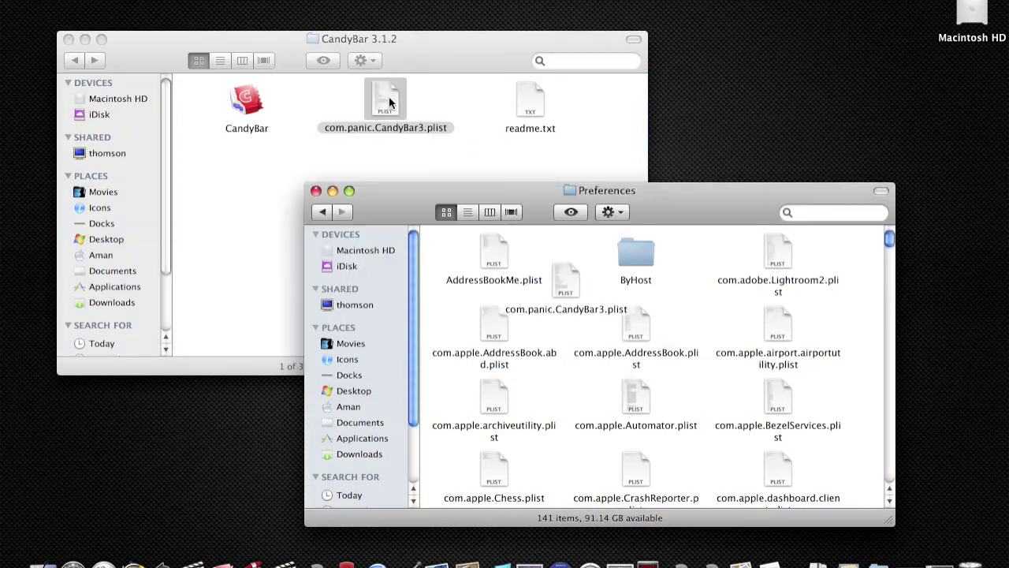
Close the CandyBar 3.1.2 folder window and launch CandyBar and Safari.
click(352, 156)
click(75, 61)
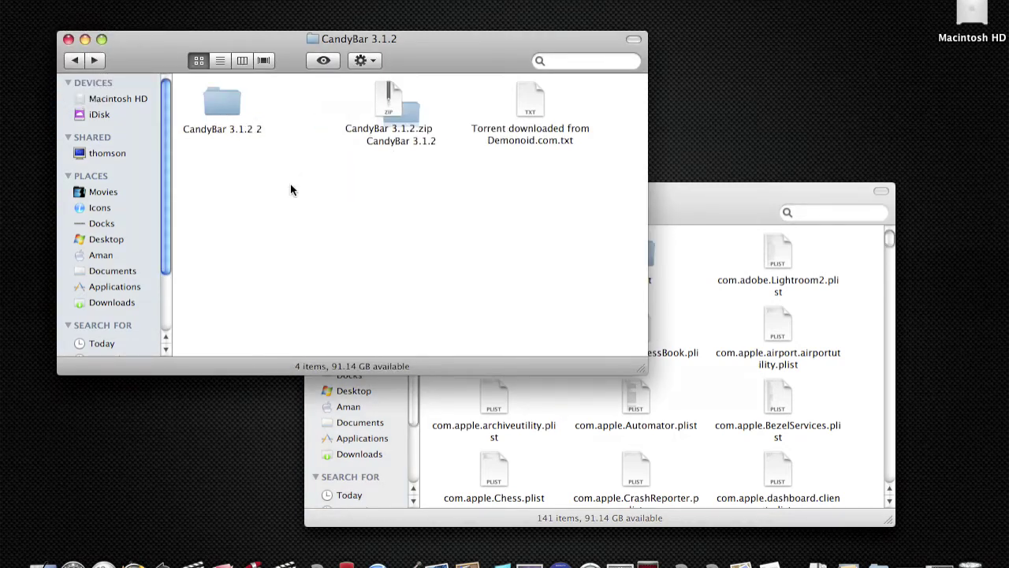
click(68, 39)
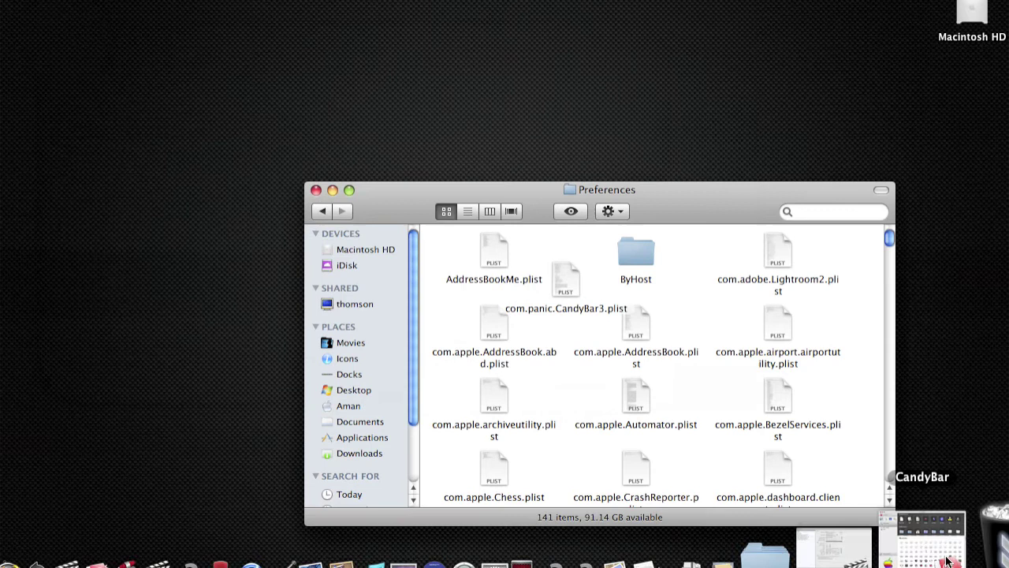
click(949, 561)
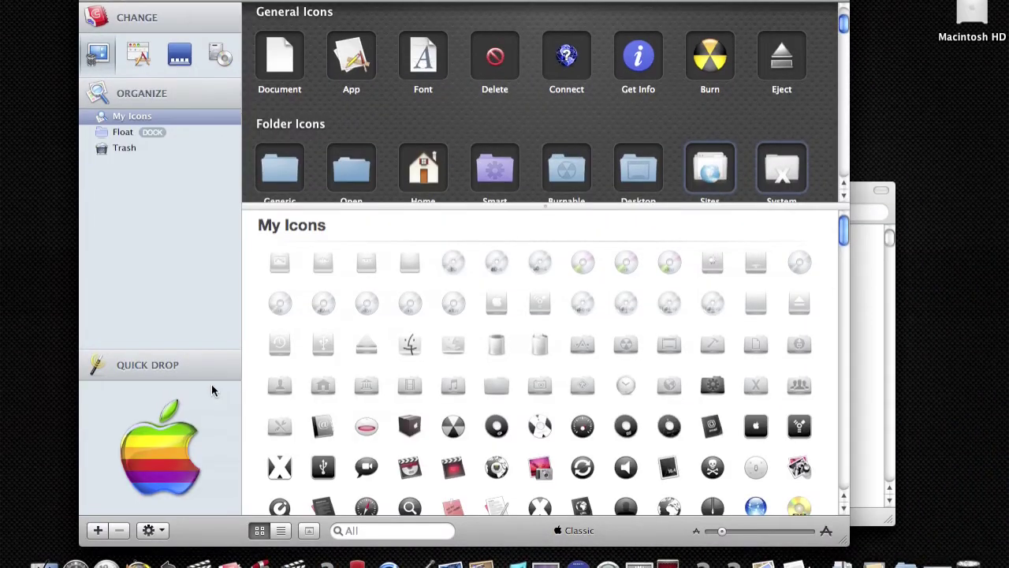
click(139, 548)
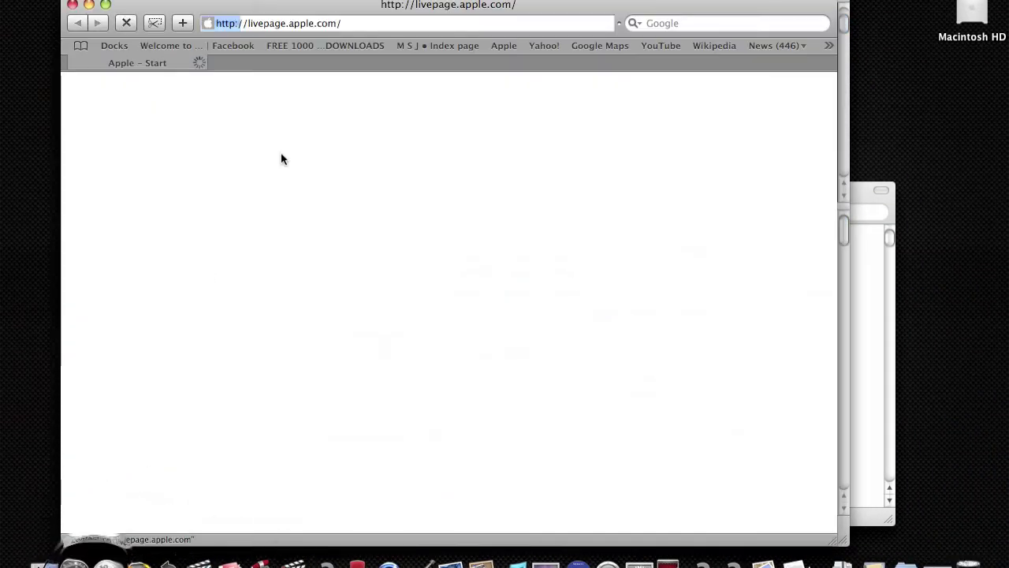
Load interfacelift.com/icons-mac/ from Safari's address bar.
click(433, 25)
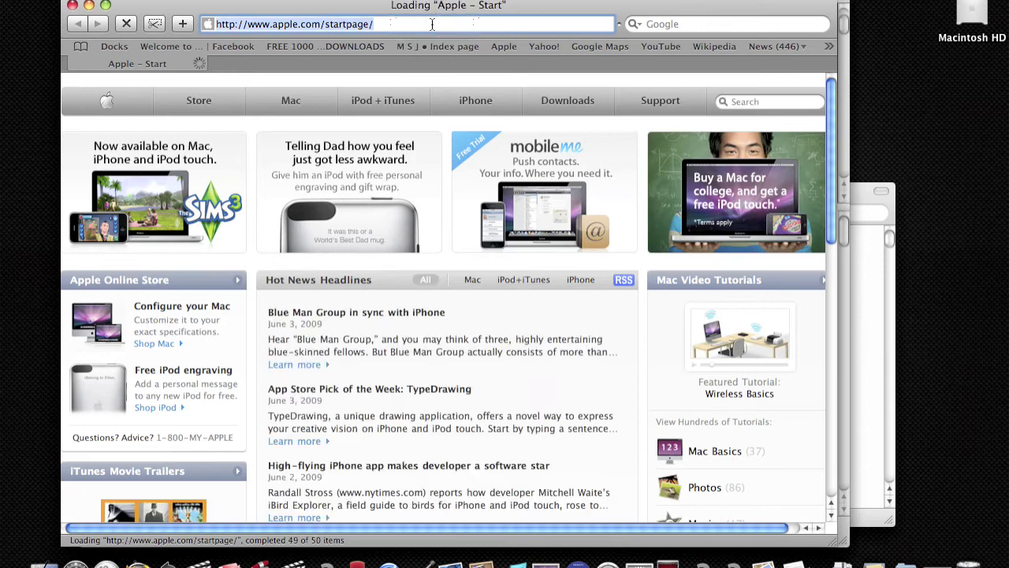
key(BackSpace)
text(interf)
key(Down)
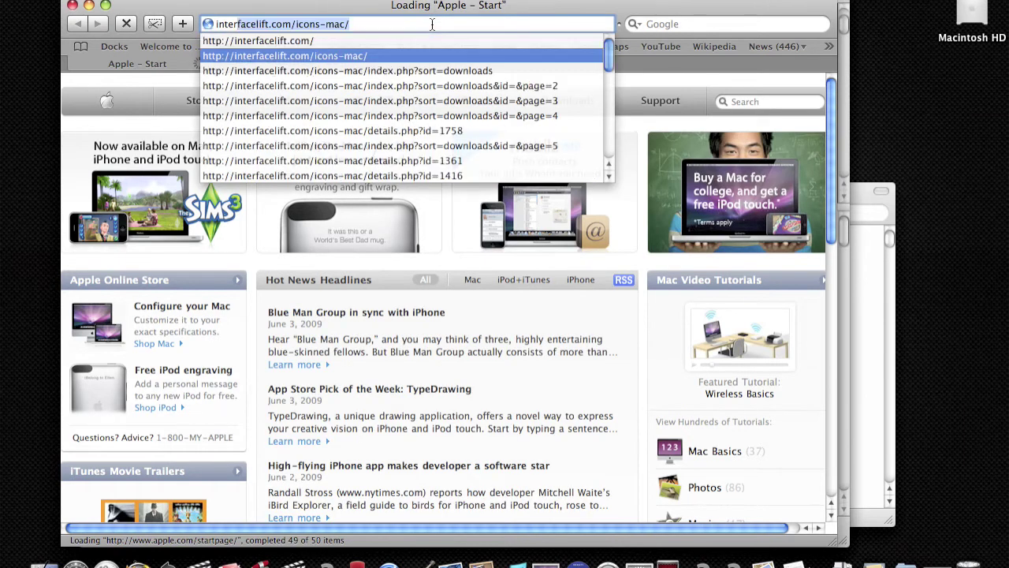
key(Return)
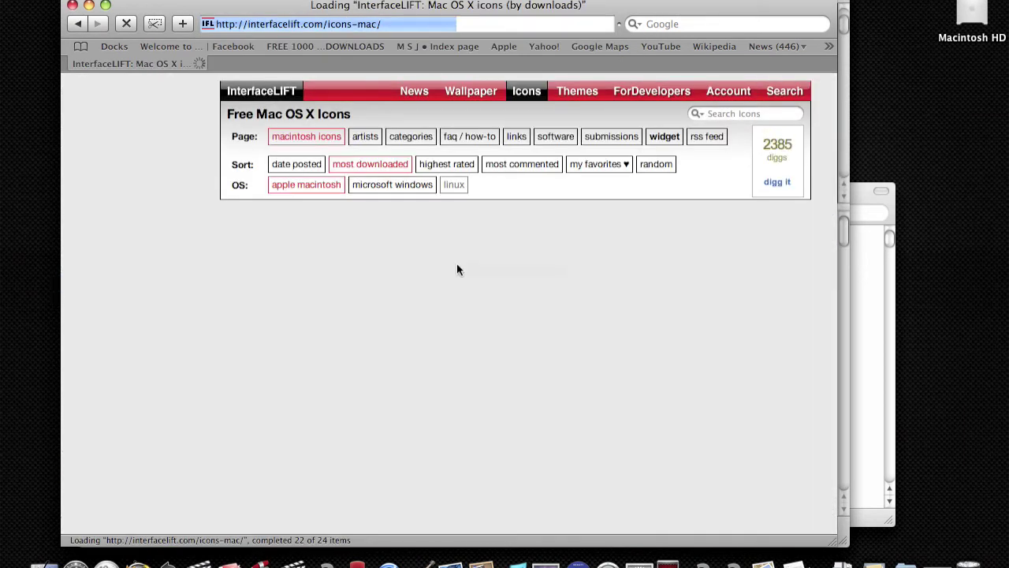
Scroll through InterfaceLIFT's list of downloadable Mac OS X icon sets.
scroll(457, 270, down, 15)
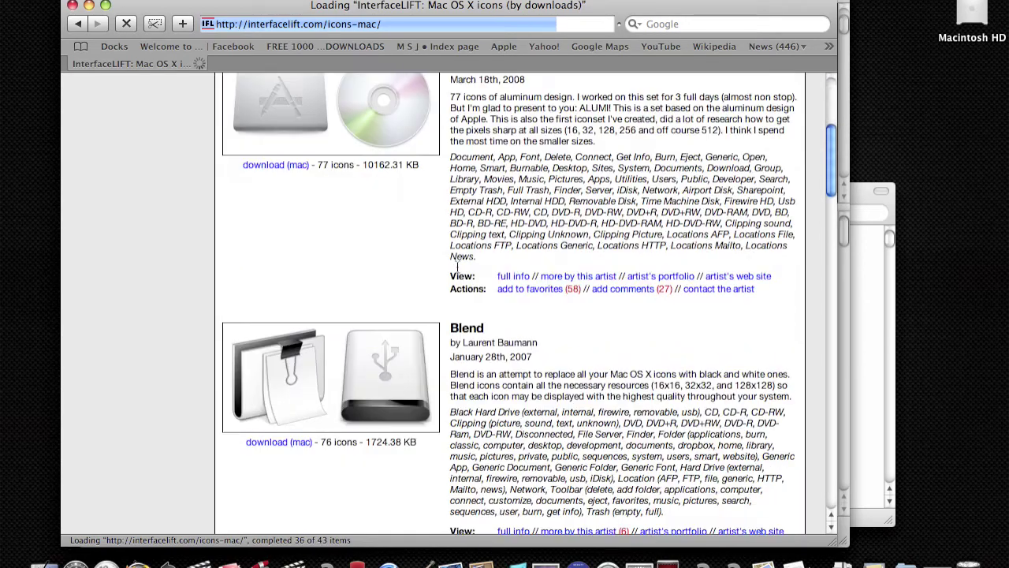
scroll(453, 293, down, 2)
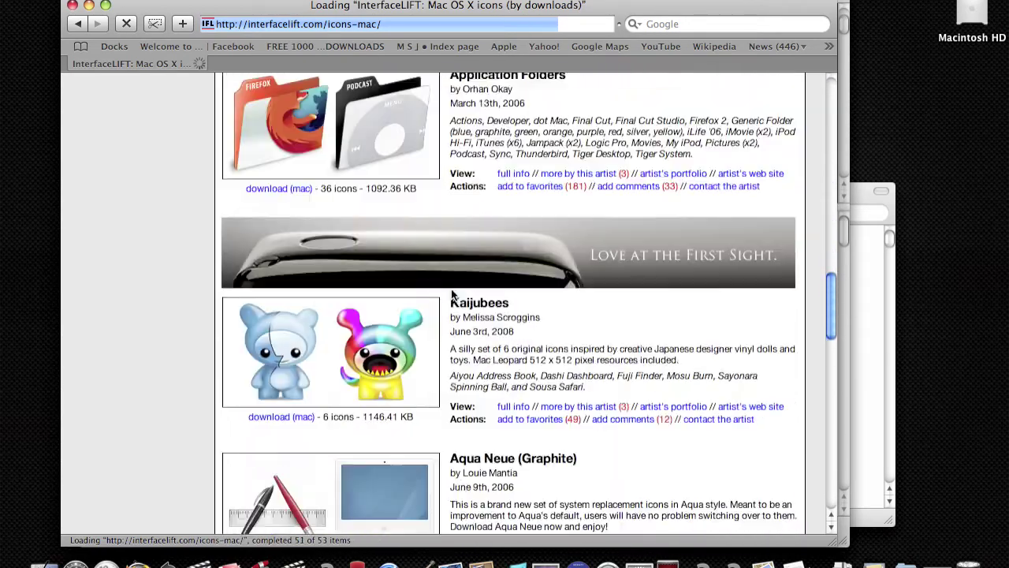
scroll(453, 294, up, 10)
scroll(451, 290, down, 3)
scroll(451, 290, up, 5)
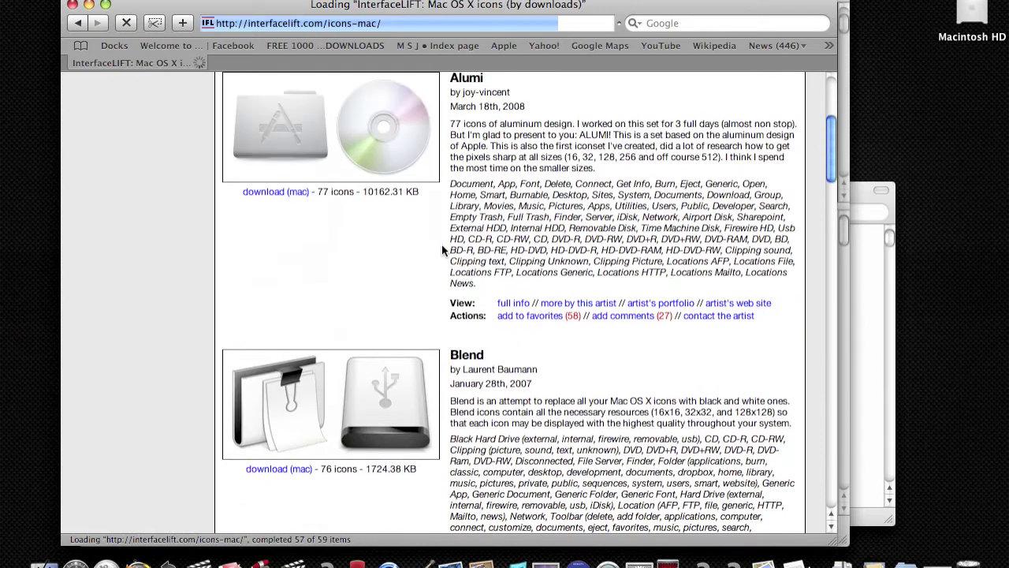
scroll(378, 339, down, 10)
scroll(328, 430, up, 5)
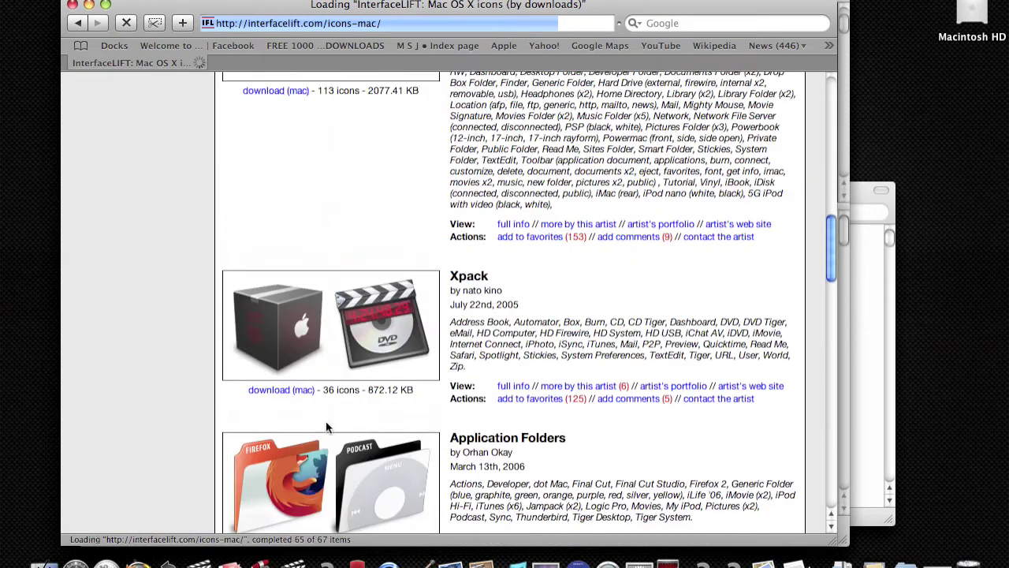
scroll(309, 162, up, 5)
scroll(310, 162, up, 3)
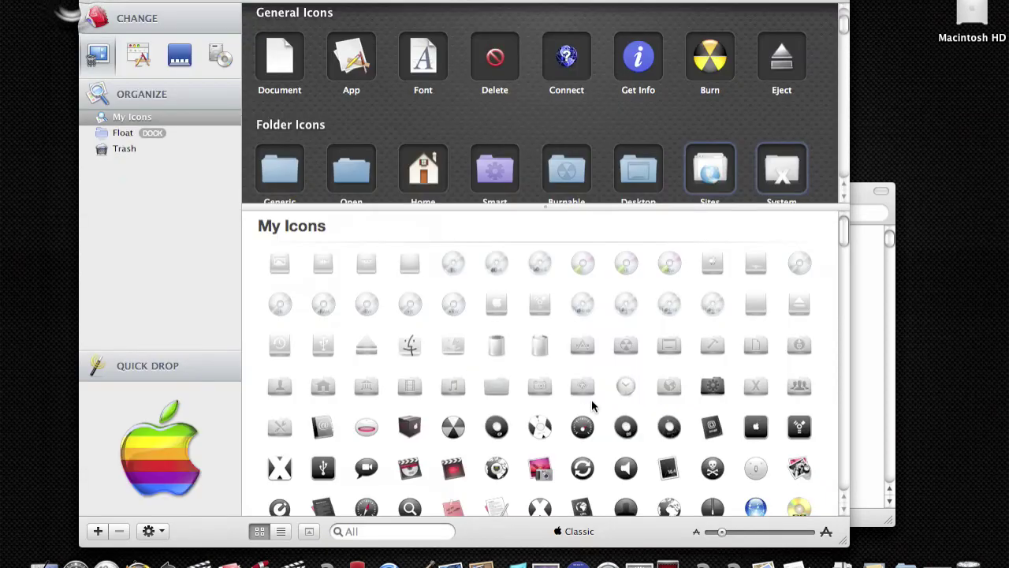
Open the Icons folder in Finder, browse it, then close its window to reveal CandyBar's My Icons.
click(35, 552)
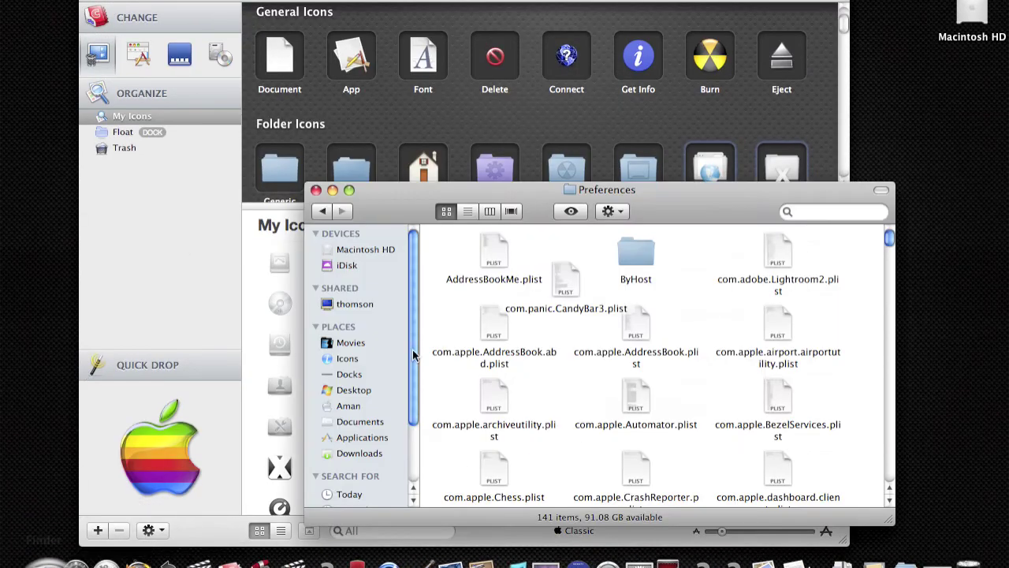
click(355, 361)
scroll(641, 268, down, 10)
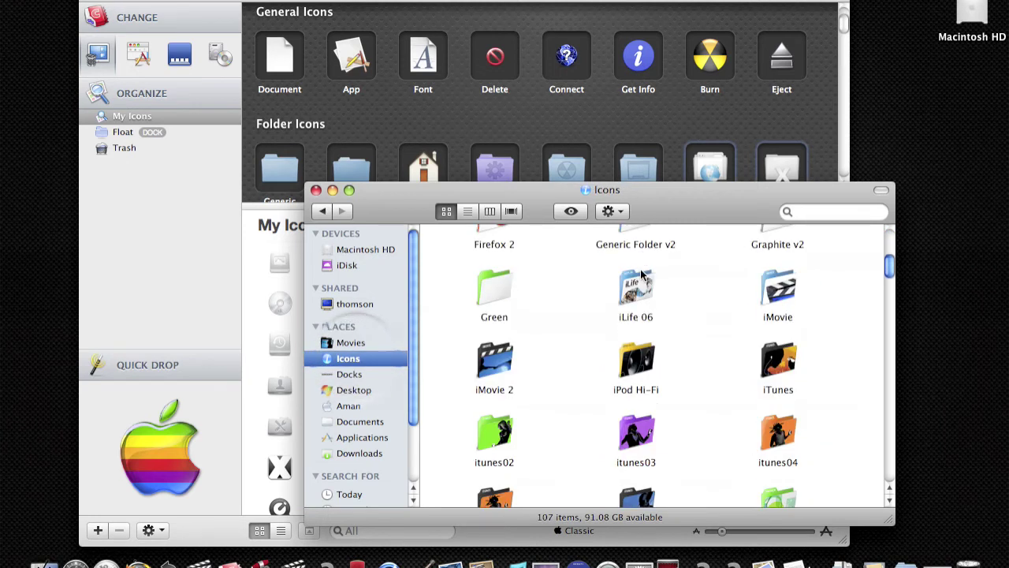
scroll(641, 274, down, 15)
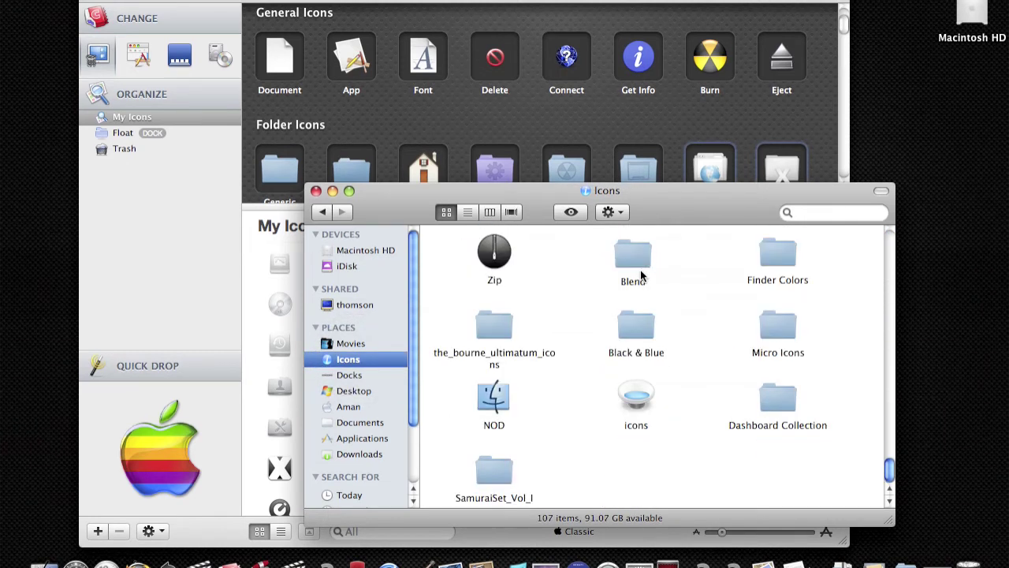
click(316, 194)
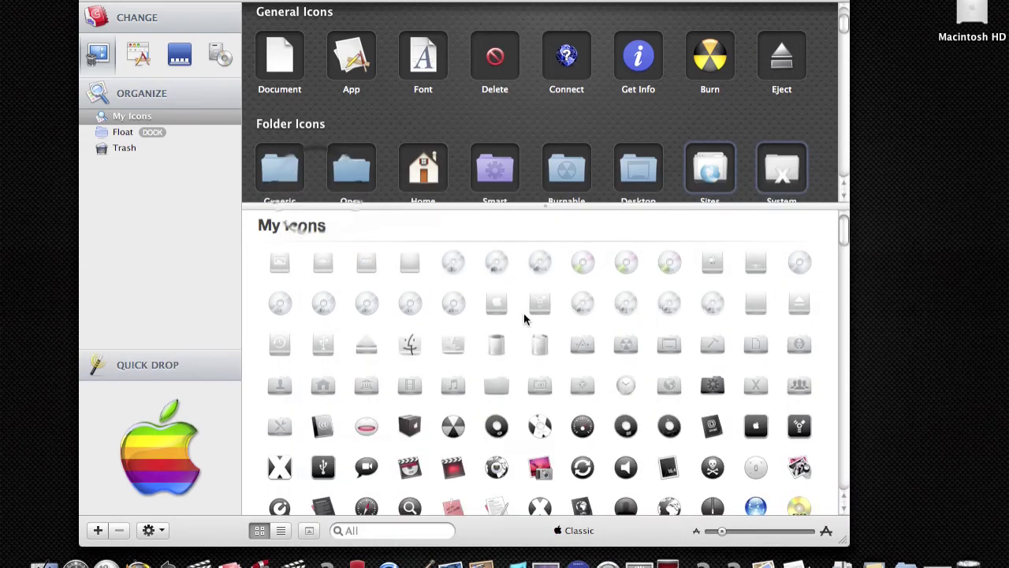
scroll(523, 313, down, 2)
scroll(523, 313, up, 2)
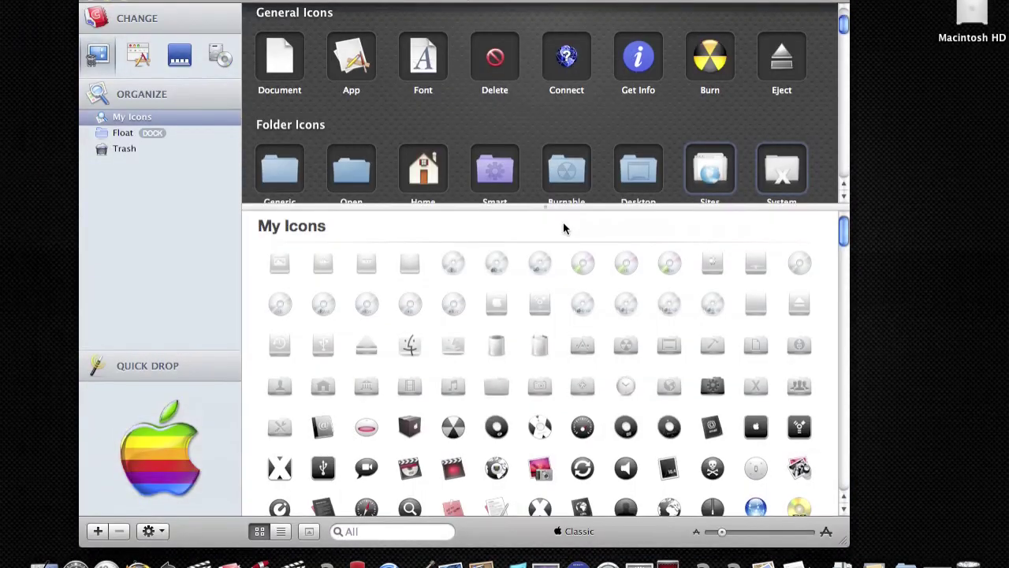
Drag the Desktop icon from Finder's Icons folder into CandyBar's My Icons.
key(super+q)
click(45, 563)
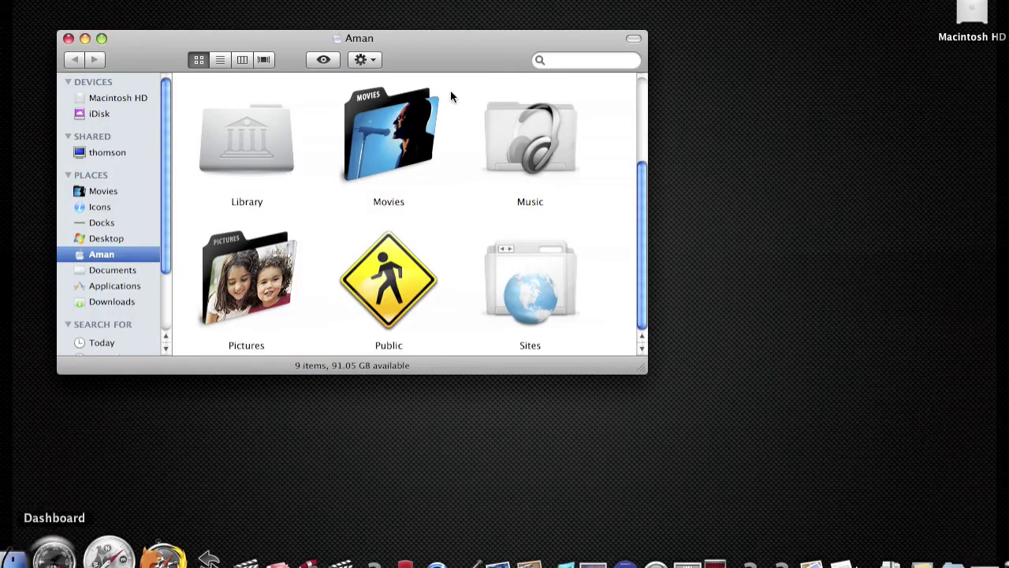
click(100, 208)
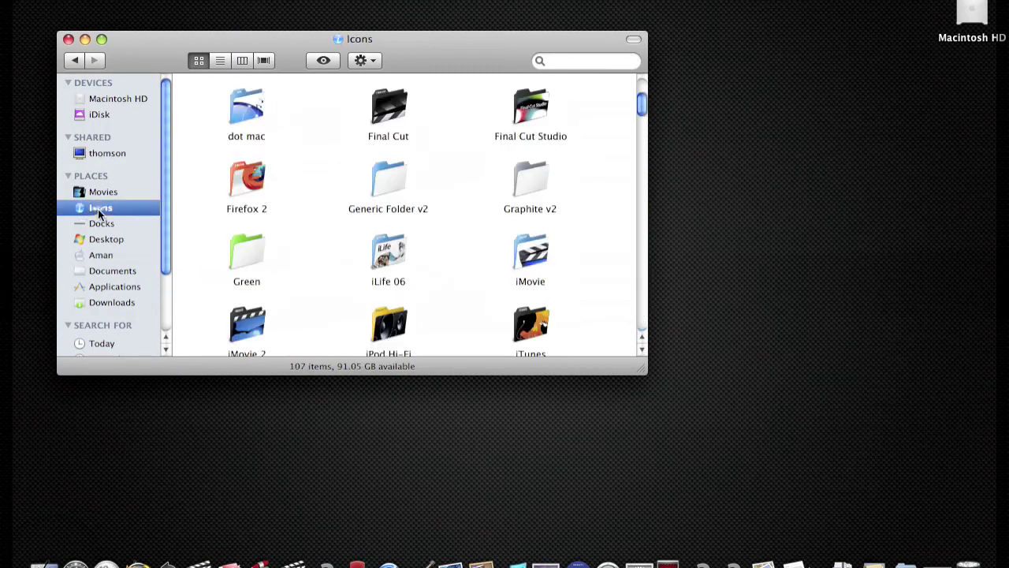
scroll(392, 230, down, 10)
scroll(392, 230, up, 5)
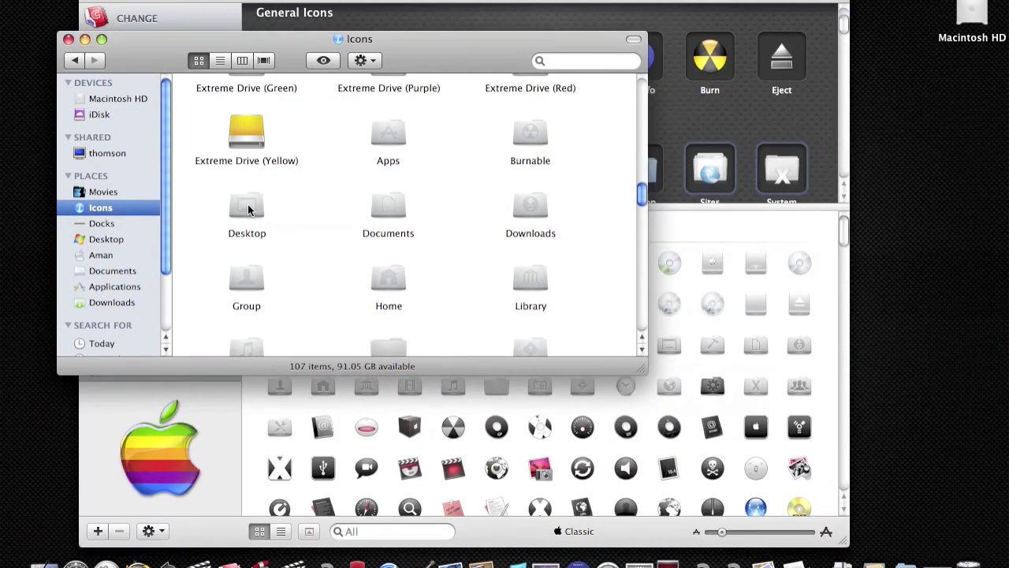
drag(247, 206, 478, 455)
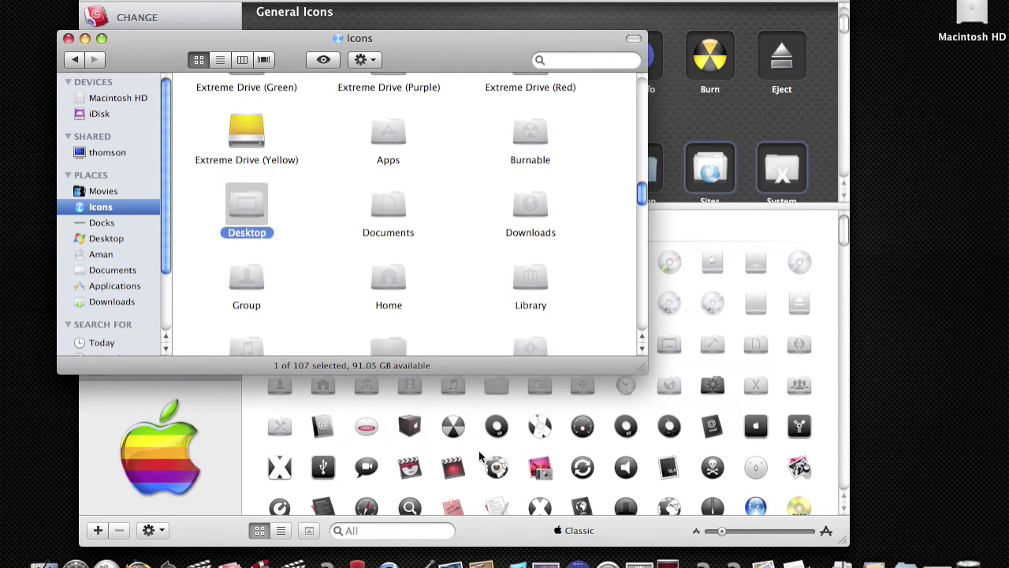
Delete the Desktop icon from My Icons and confirm Move to Trash, leaving 680 icons.
scroll(504, 473, down, 5)
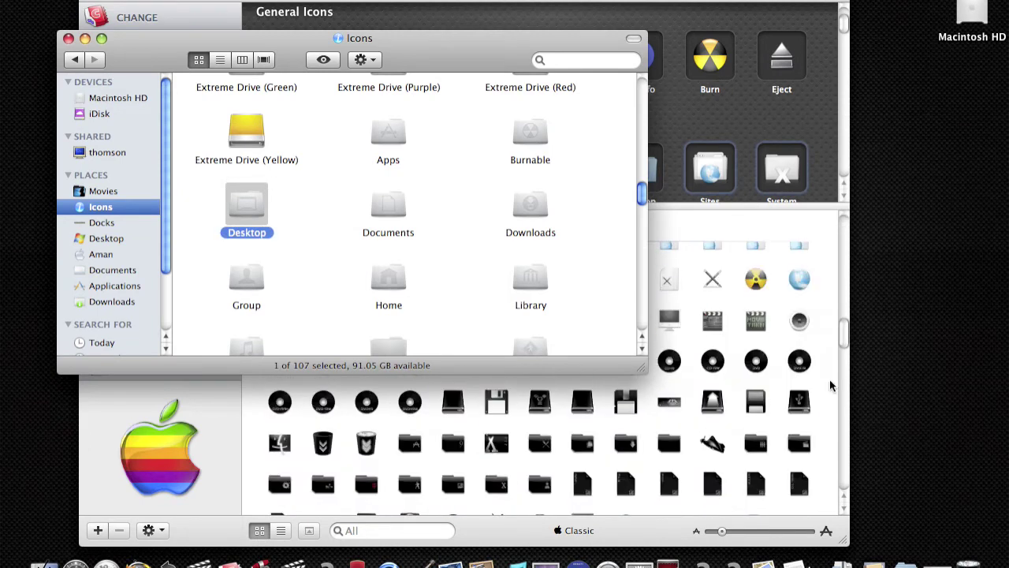
click(846, 337)
scroll(845, 331, down, 5)
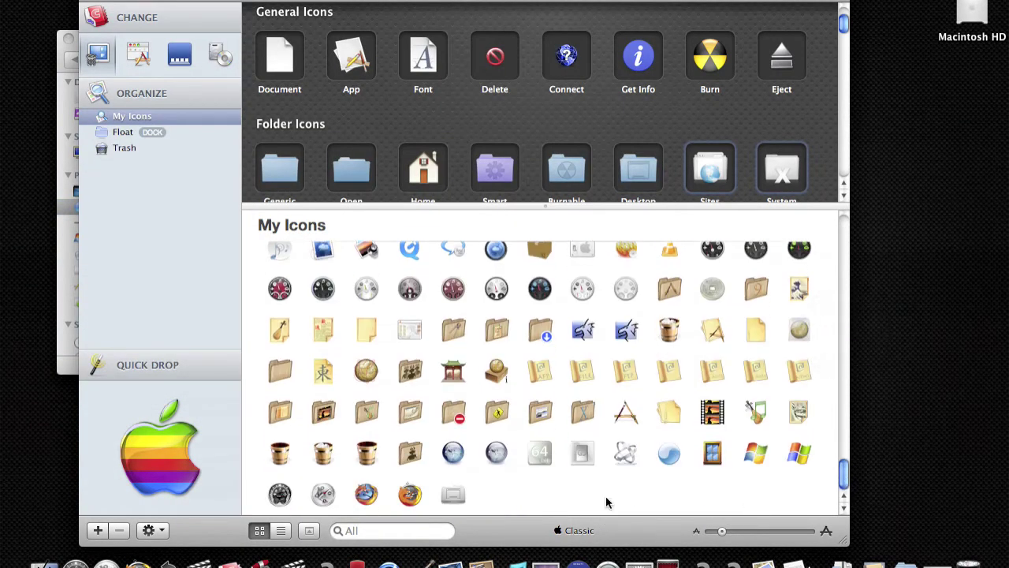
click(453, 495)
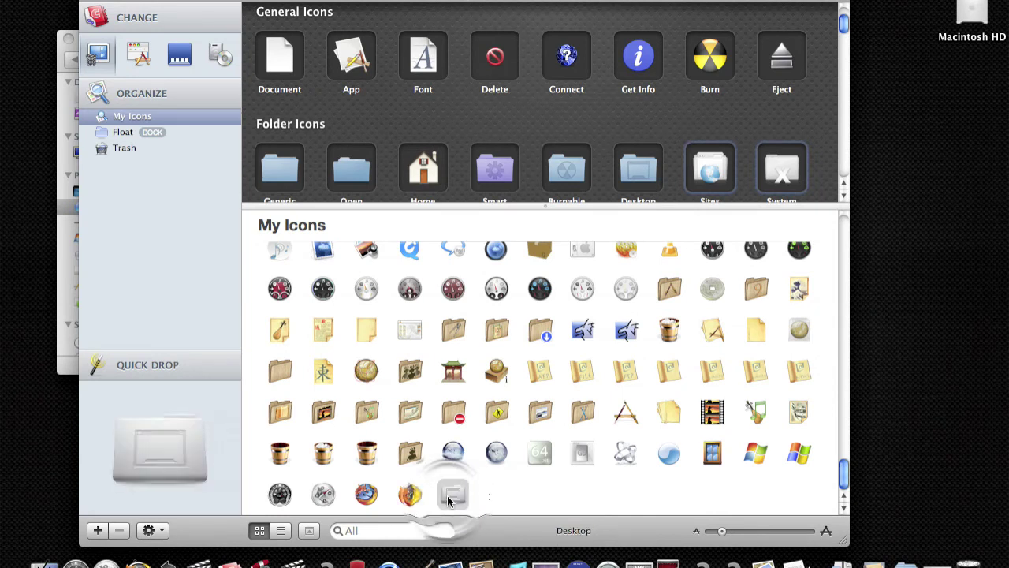
key(Delete)
key(Return)
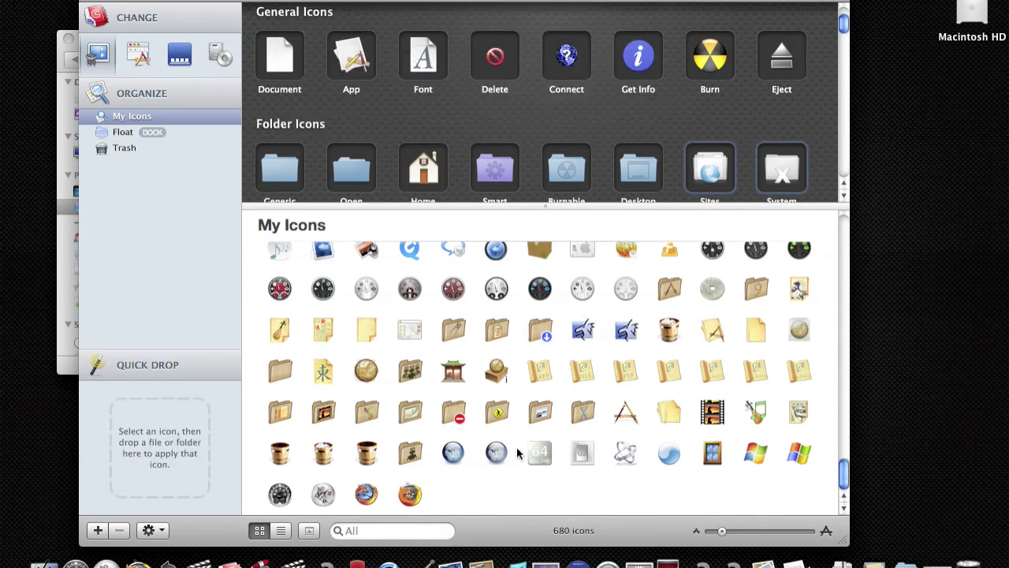
Browse the system icons panel, then switch CandyBar to the /Applications icon wells.
scroll(518, 453, up, 3)
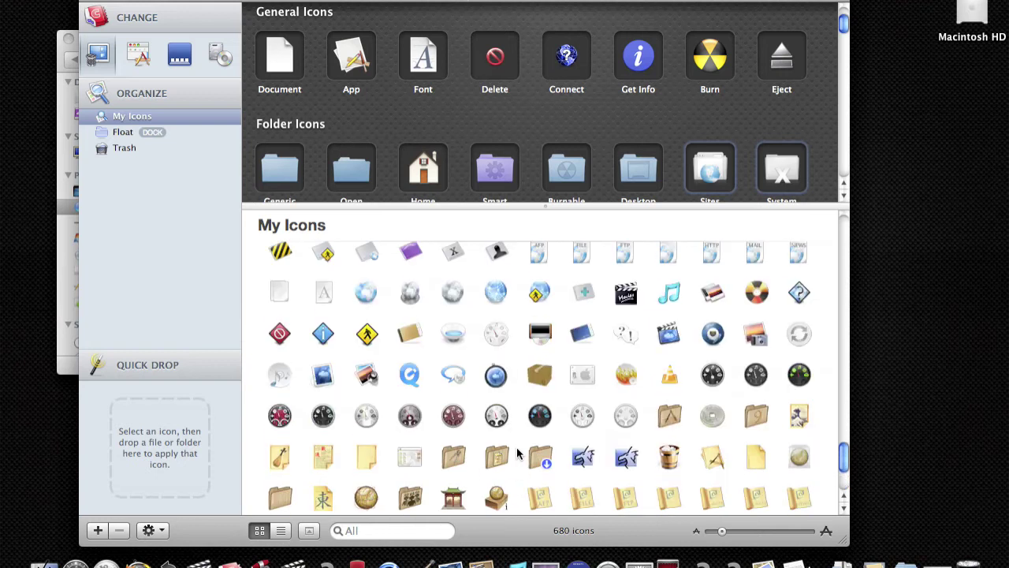
scroll(518, 454, up, 2)
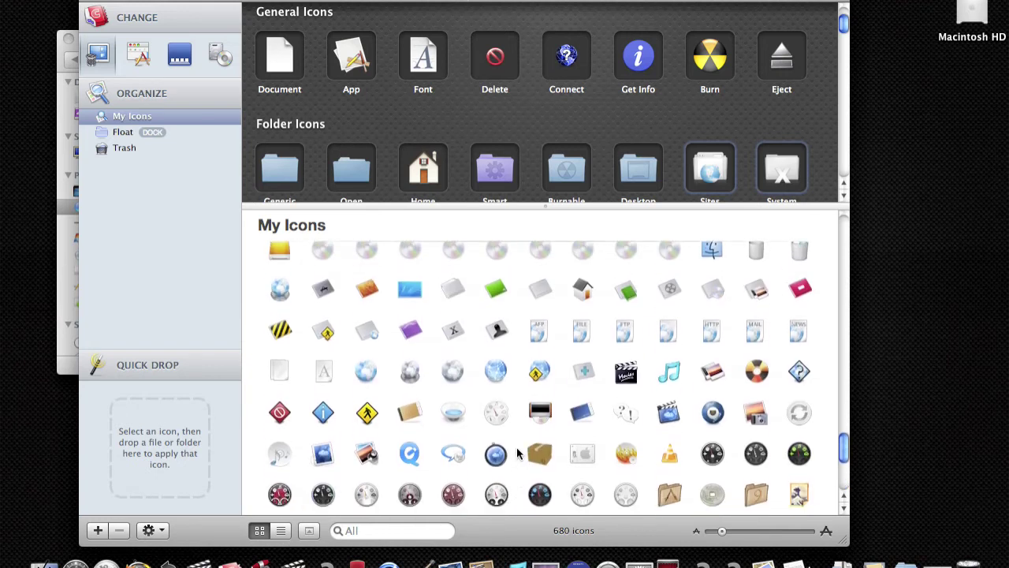
click(562, 120)
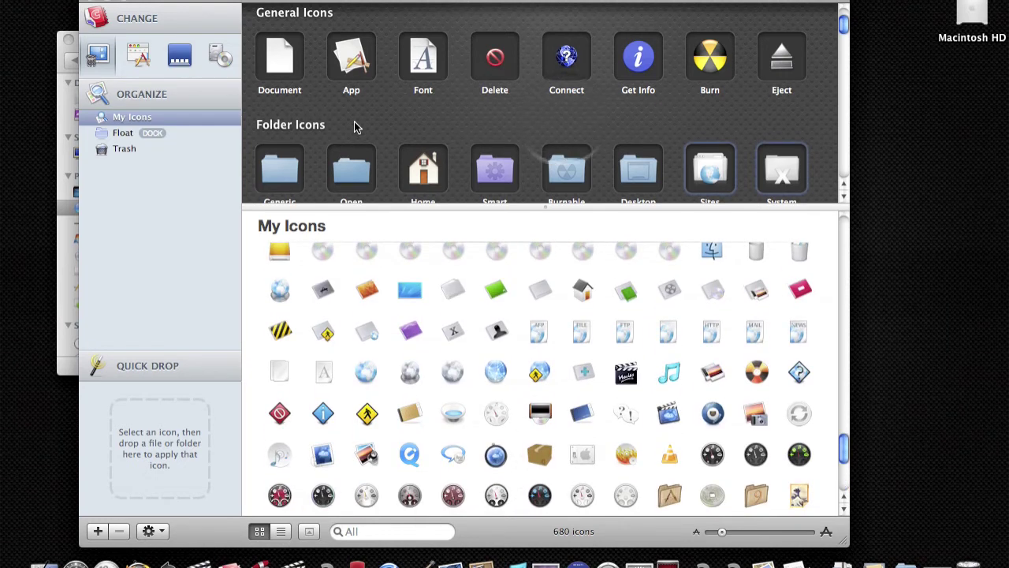
scroll(389, 115, down, 8)
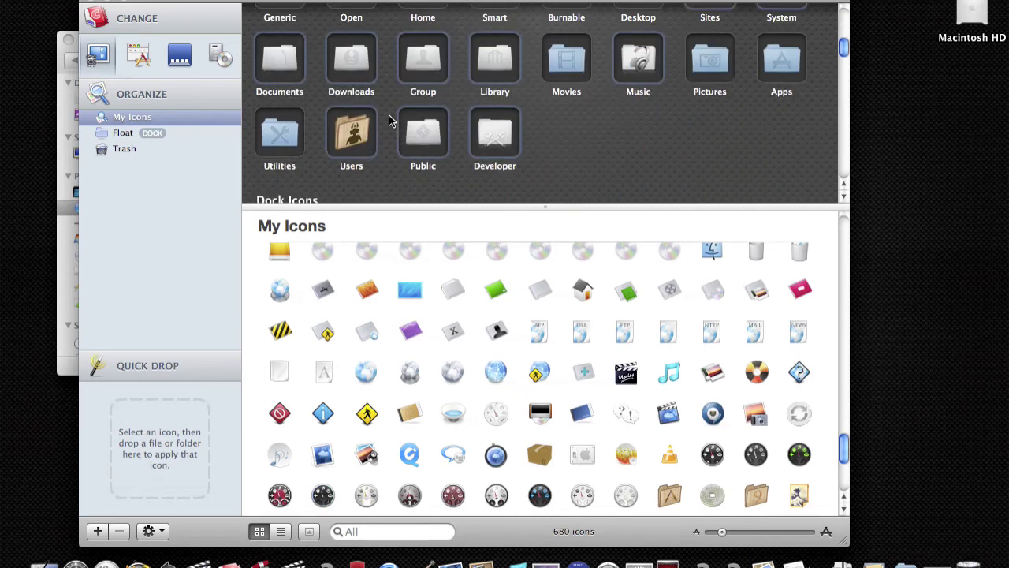
scroll(389, 115, down, 6)
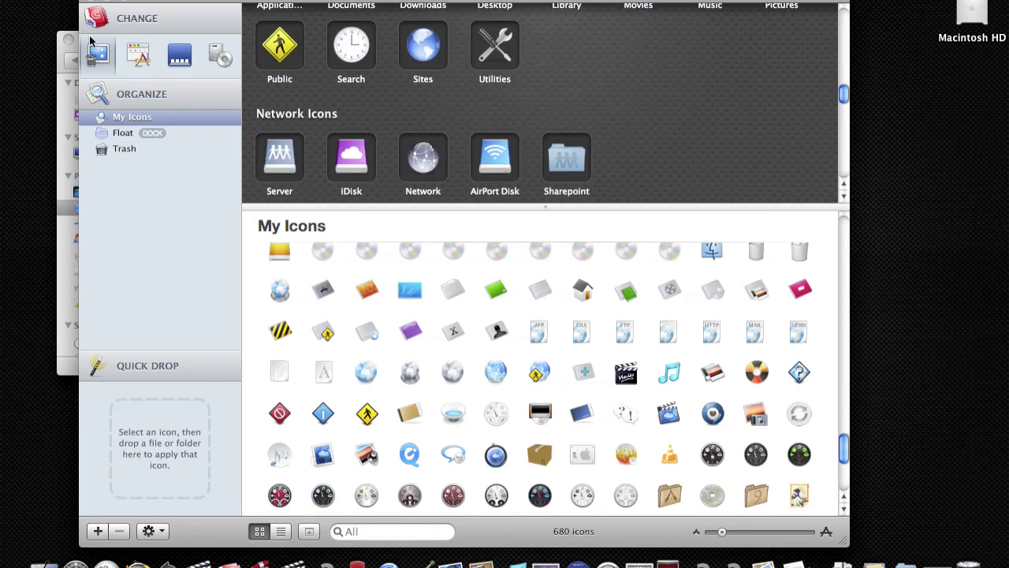
click(135, 56)
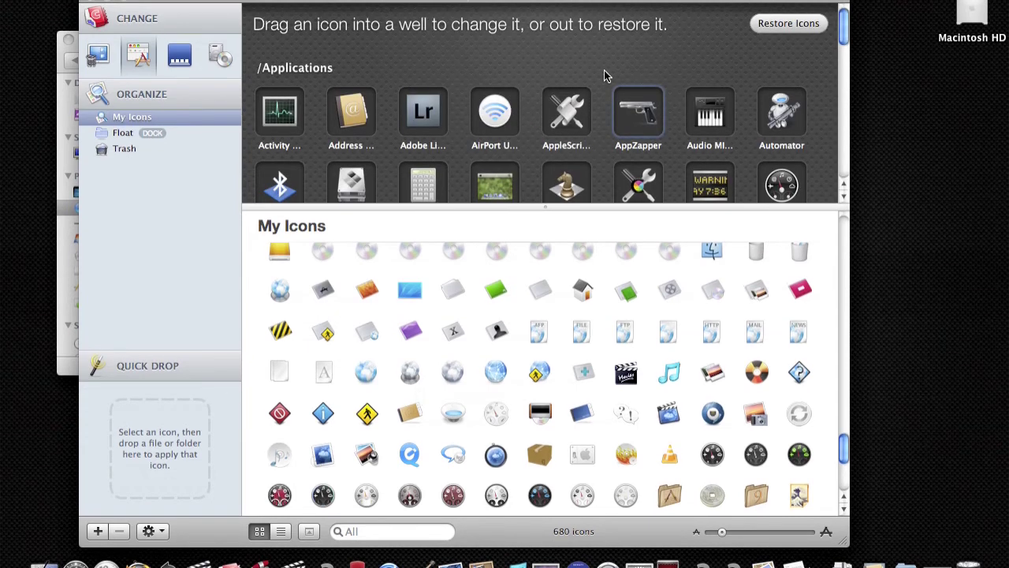
Drop the grey disc music icon onto iTunes, apply it with the admin password, and relaunch the Dock.
scroll(603, 70, down, 5)
scroll(604, 76, down, 5)
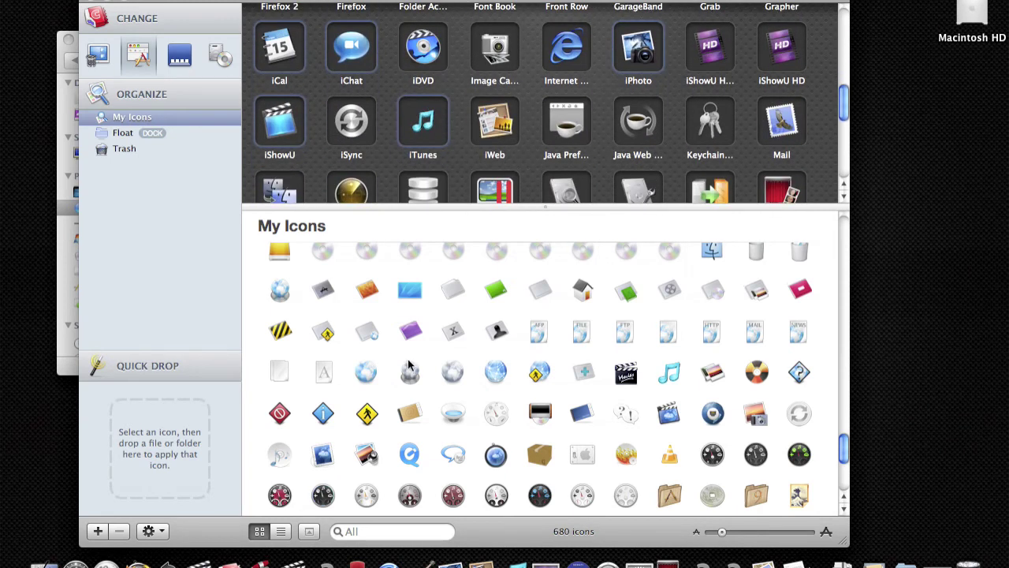
drag(274, 452, 422, 118)
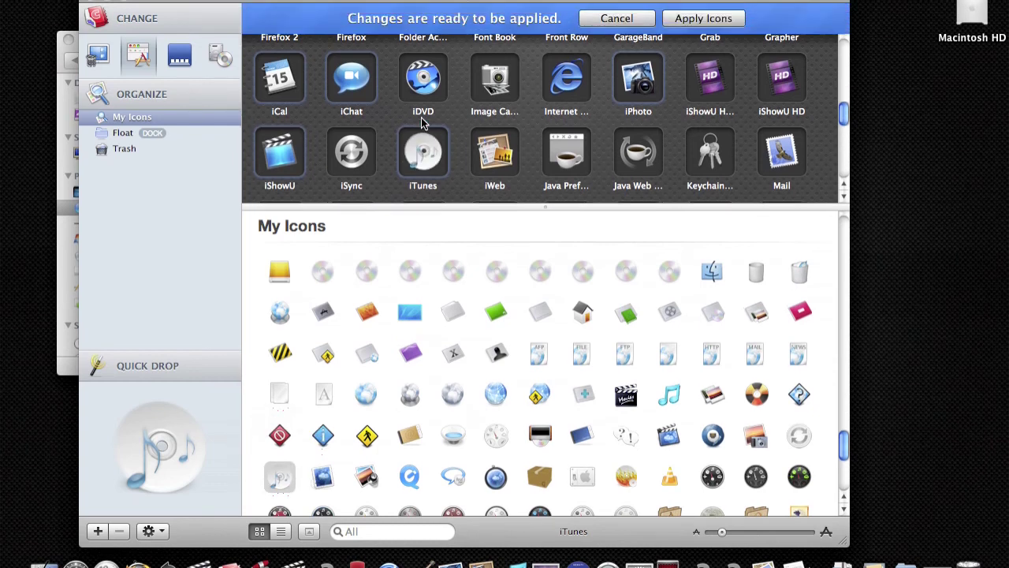
click(703, 18)
text(•)
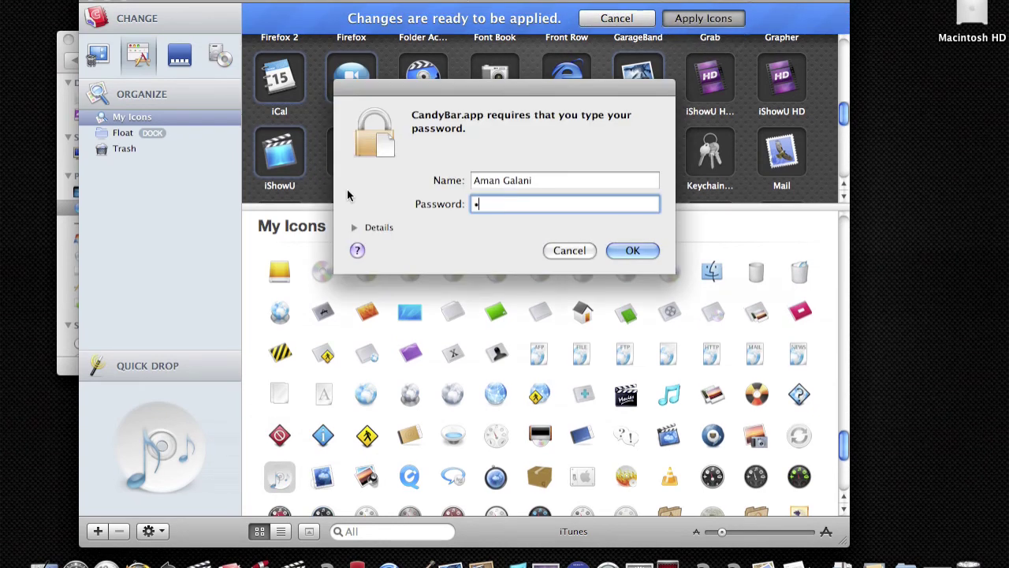
text(••••••)
key(Return)
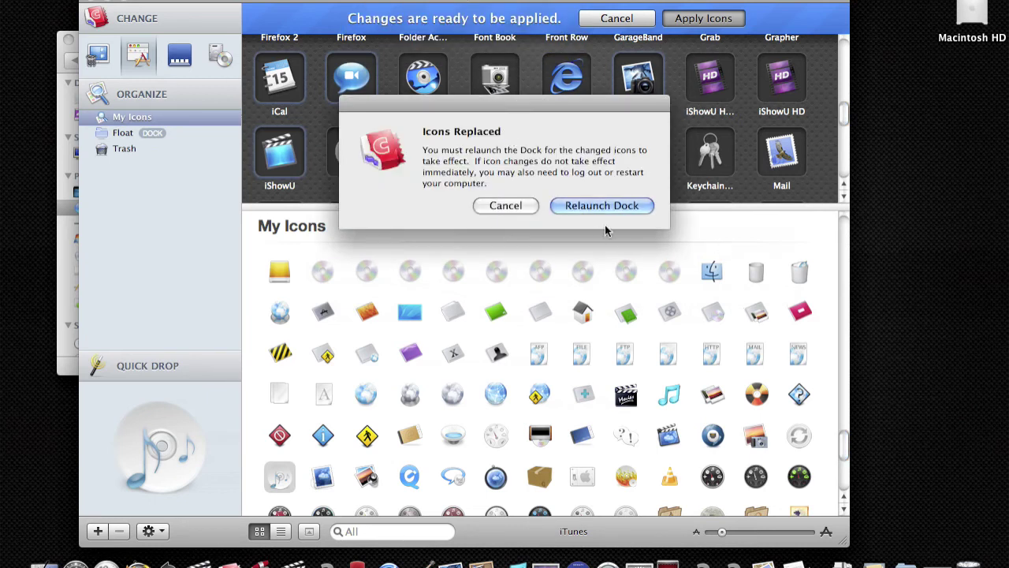
click(625, 208)
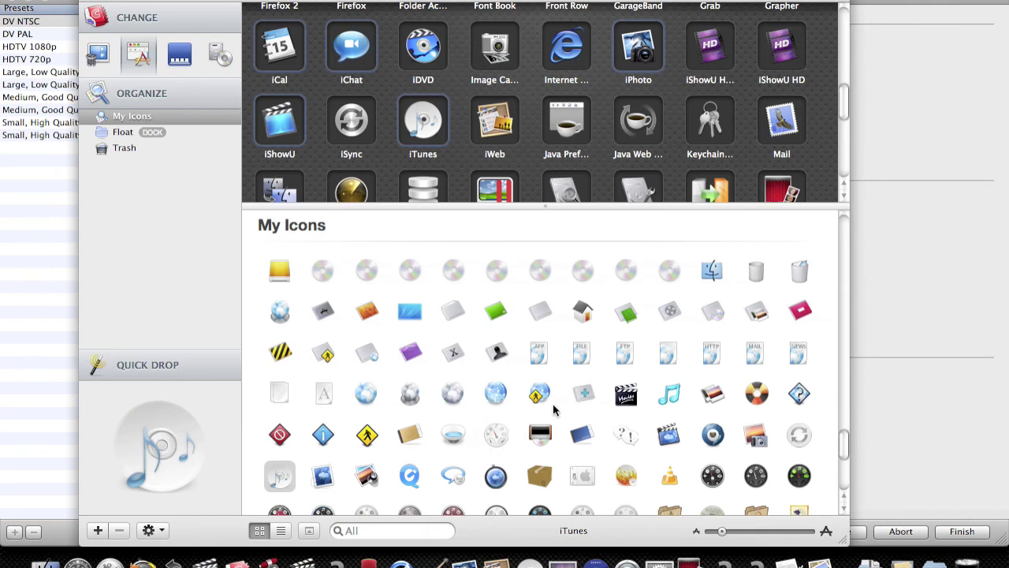
Put the blue music-note icon back on iTunes, apply it, and relaunch the Dock.
scroll(482, 413, down, 3)
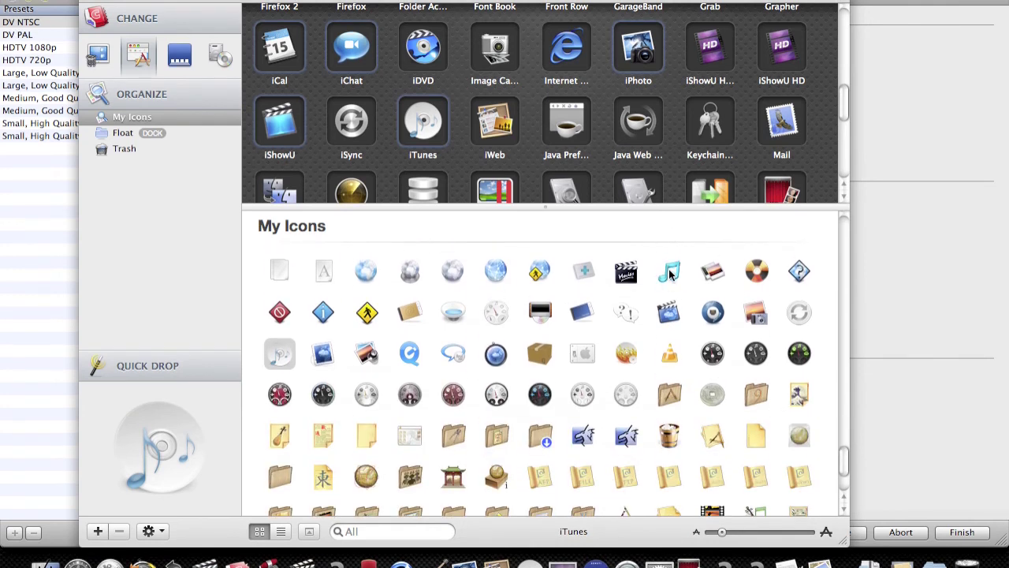
drag(669, 272, 423, 127)
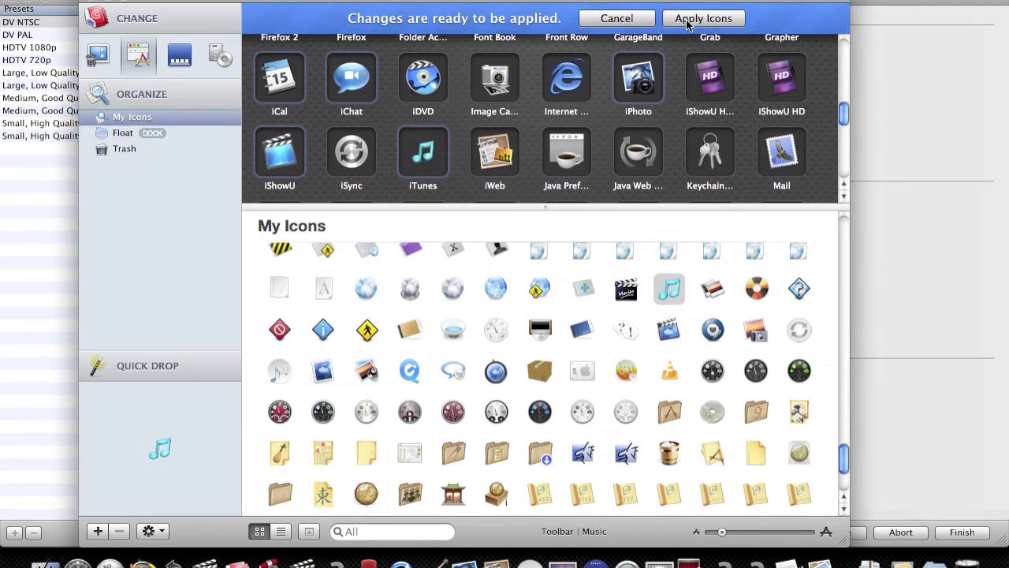
click(686, 25)
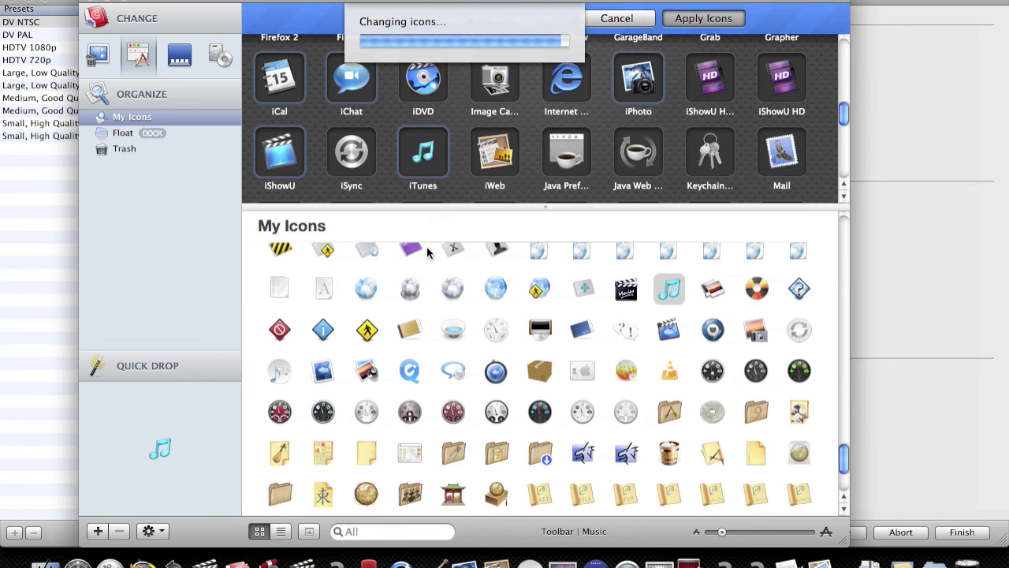
click(586, 204)
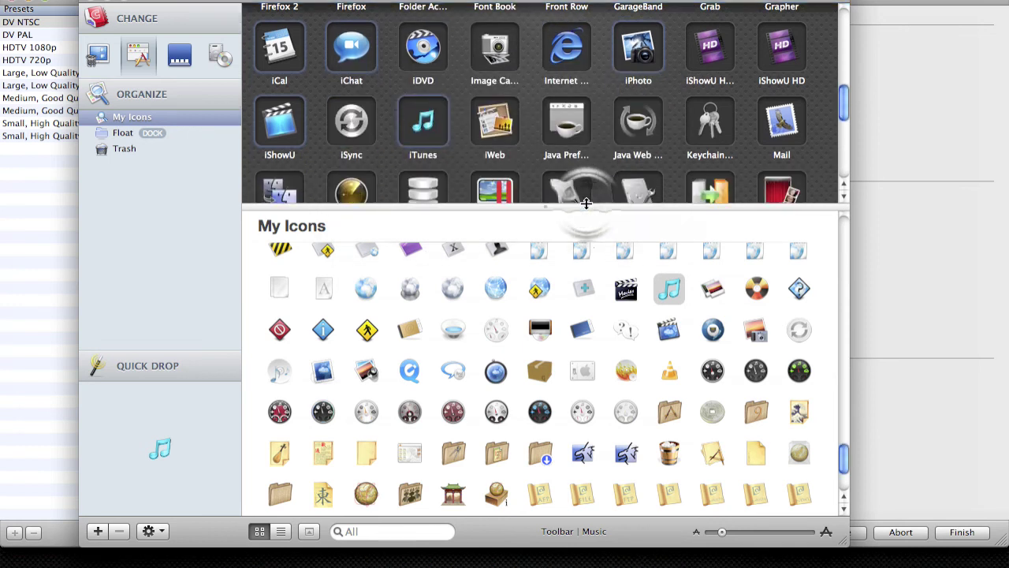